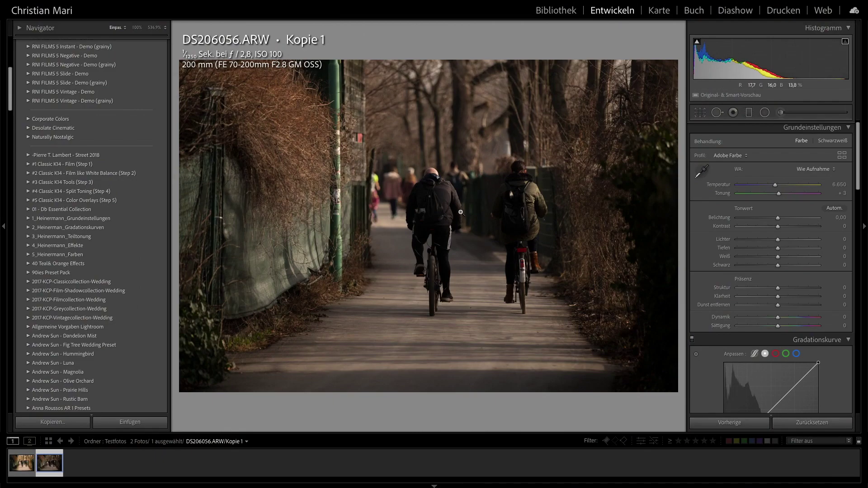
Step: Rotate the cyclist photo by about -0.6° in Crop & Straighten and apply the crop
left_click(700, 112)
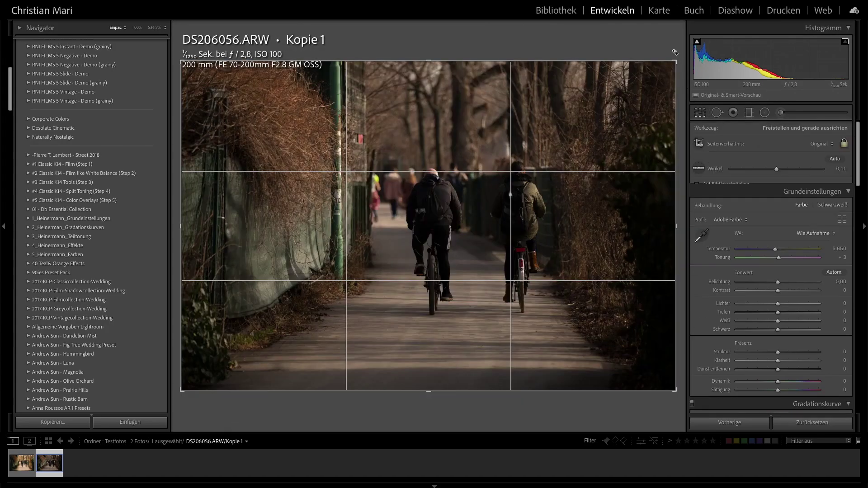
left_click_drag(675, 44, 676, 40)
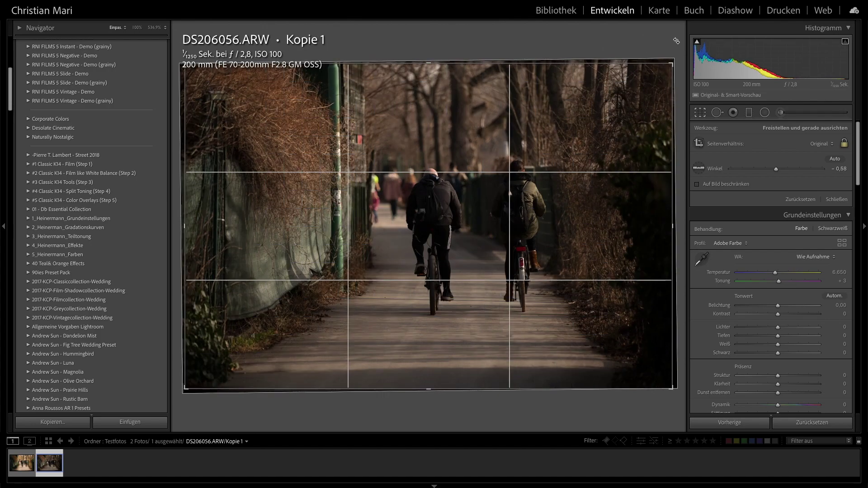
key("Return")
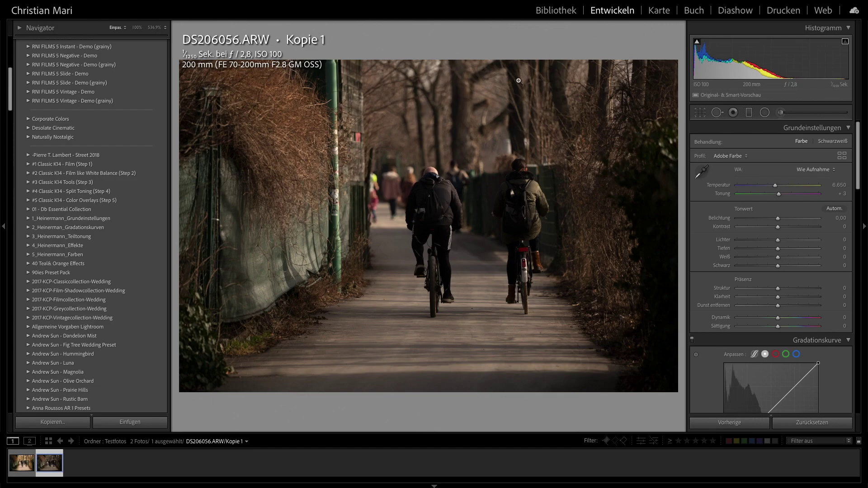
Step: Find the Mastin Labs Fujicolor Everyday presets and apply '1b. Superia 400'
scroll(79, 212, "down", 3)
scroll(79, 212, "down", 5)
scroll(80, 210, "down", 5)
scroll(82, 208, "down", 5)
scroll(84, 204, "down", 5)
scroll(84, 204, "down", 5)
scroll(84, 204, "down", 3)
scroll(84, 204, "down", 2)
scroll(84, 204, "down", 2)
scroll(83, 204, "down", 1)
scroll(100, 209, "down", 2)
scroll(100, 209, "down", 1)
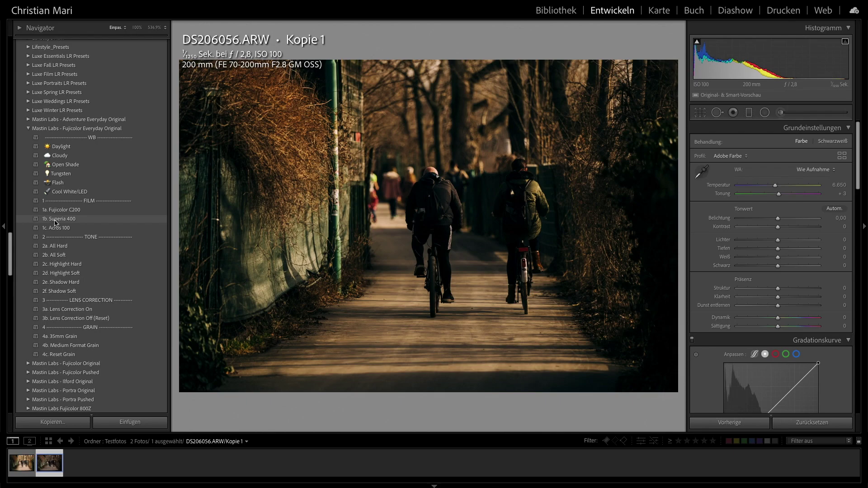
left_click(72, 220)
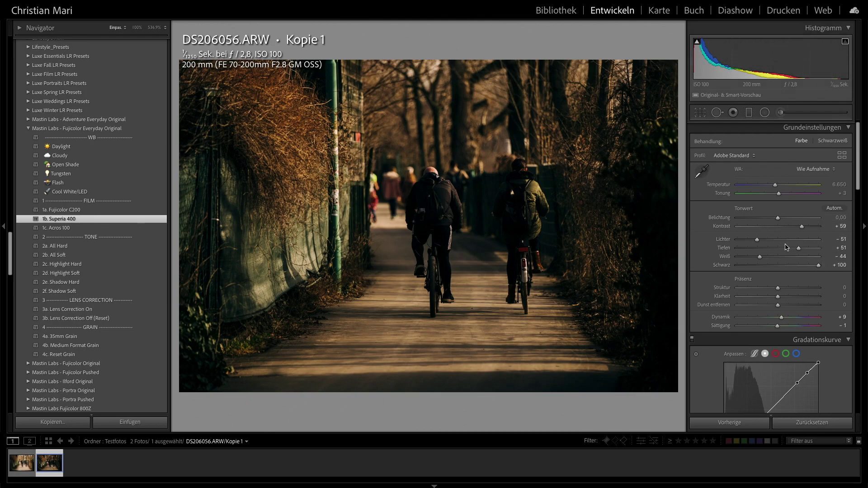
Step: Check the tone curve's red channel, then return to the combined RGB curve
scroll(786, 247, "down", 2)
scroll(786, 247, "down", 2)
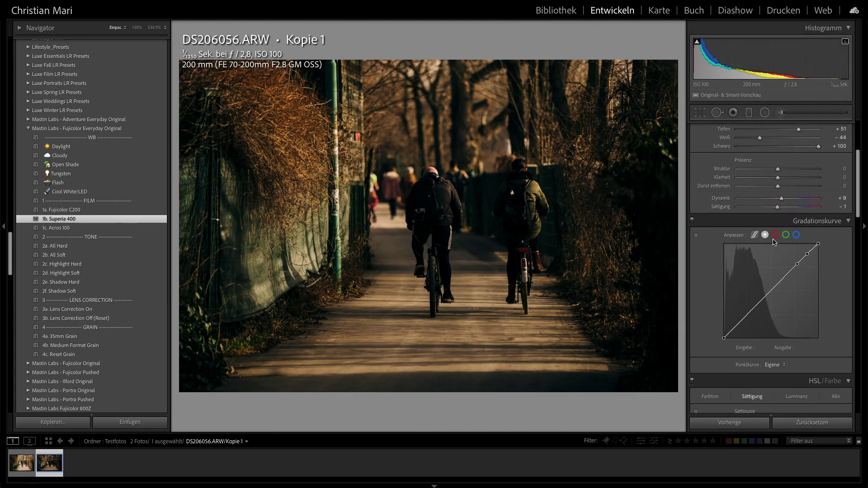
left_click(775, 236)
left_click(764, 234)
Step: Enable Remove Chromatic Aberration and profile corrections (Sony FE 70-200mm F2.8 GM OSS), comparing before and after
scroll(823, 262, "down", 5)
scroll(813, 271, "down", 3)
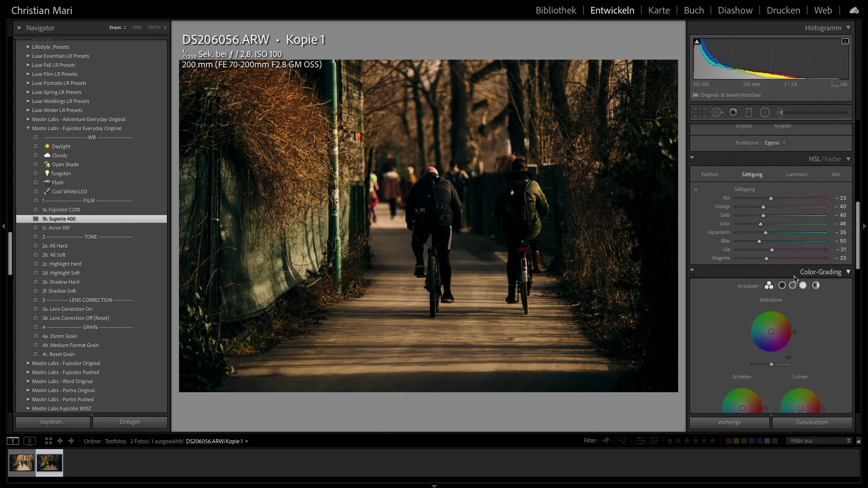
scroll(803, 278, "down", 3)
scroll(803, 279, "down", 2)
scroll(804, 281, "down", 2)
scroll(808, 282, "down", 5)
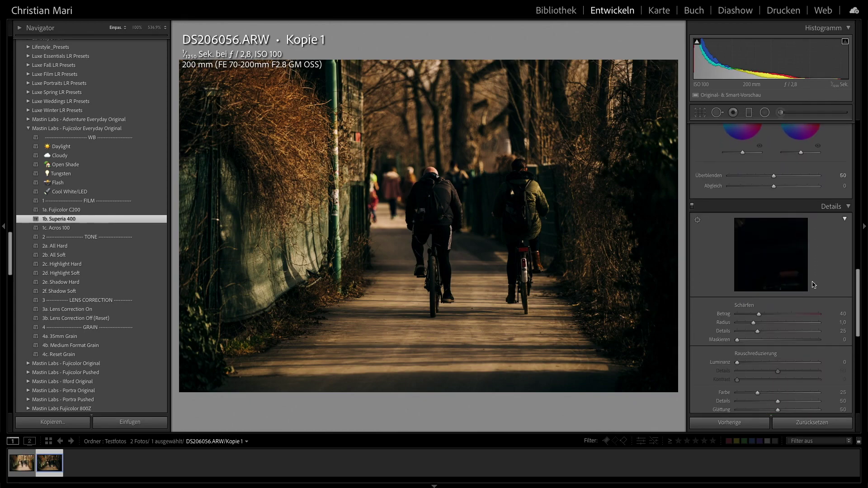
scroll(812, 284, "down", 5)
scroll(814, 284, "down", 2)
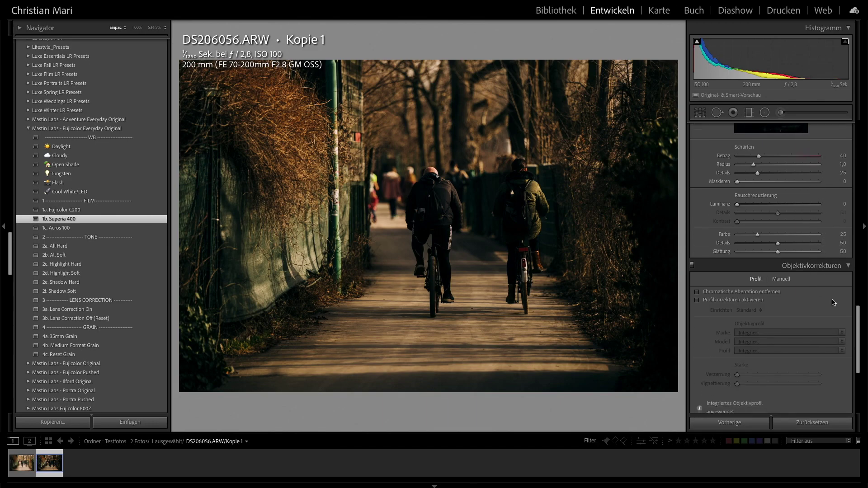
scroll(834, 302, "up", 2)
scroll(834, 300, "up", 2)
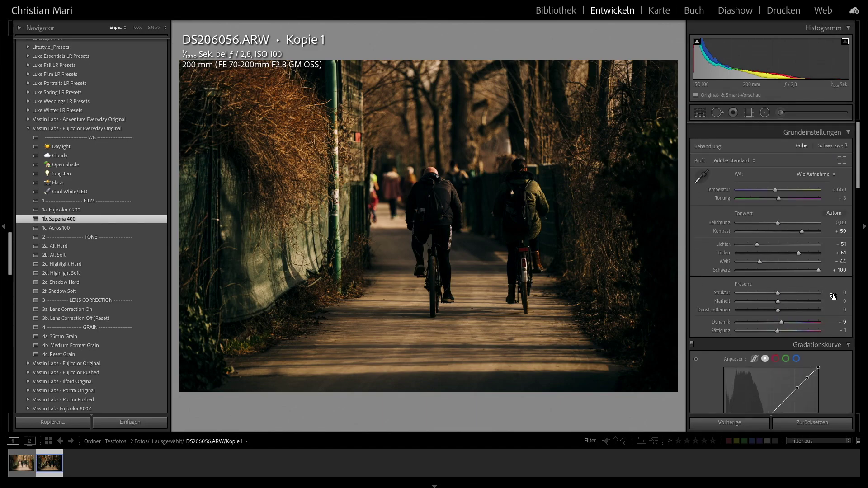
scroll(830, 313, "down", 8)
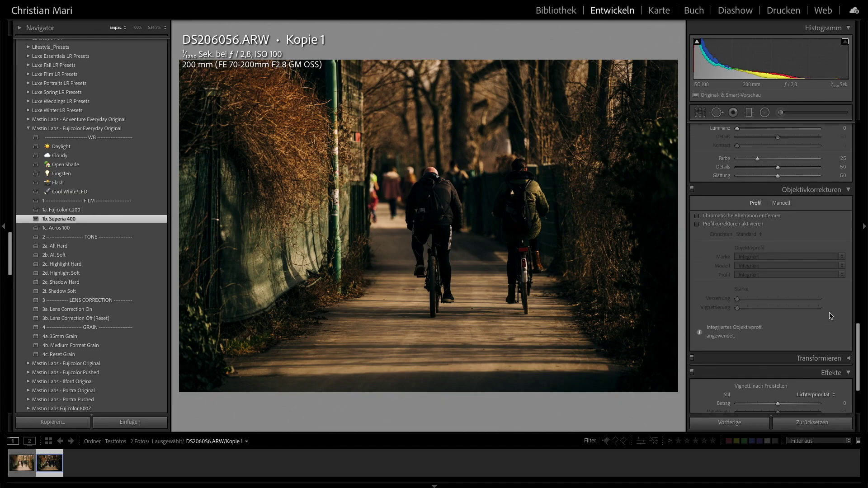
left_click(697, 216)
left_click(696, 225)
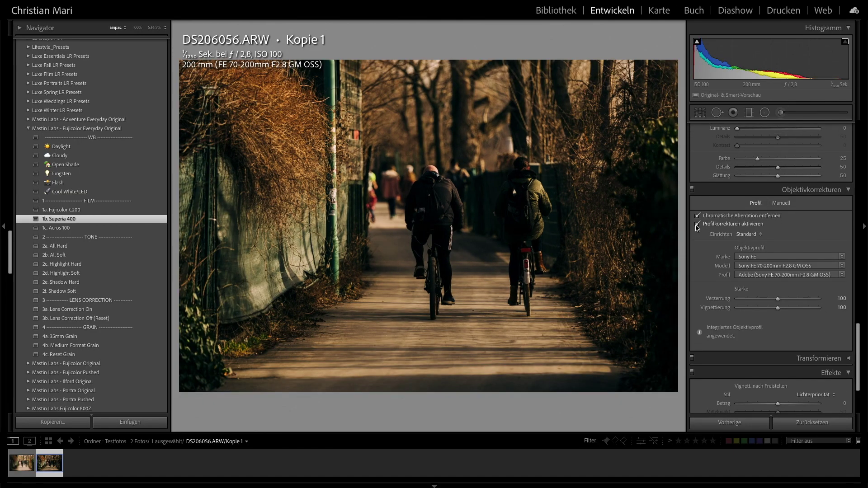
left_click(697, 225)
Step: Collapse the Lens Corrections section and bring the Basic tone and white balance settings back into view
scroll(777, 267, "up", 5)
scroll(786, 267, "up", 5)
scroll(794, 265, "up", 5)
scroll(795, 266, "down", 4)
scroll(795, 266, "down", 4)
scroll(795, 265, "down", 4)
scroll(796, 266, "down", 4)
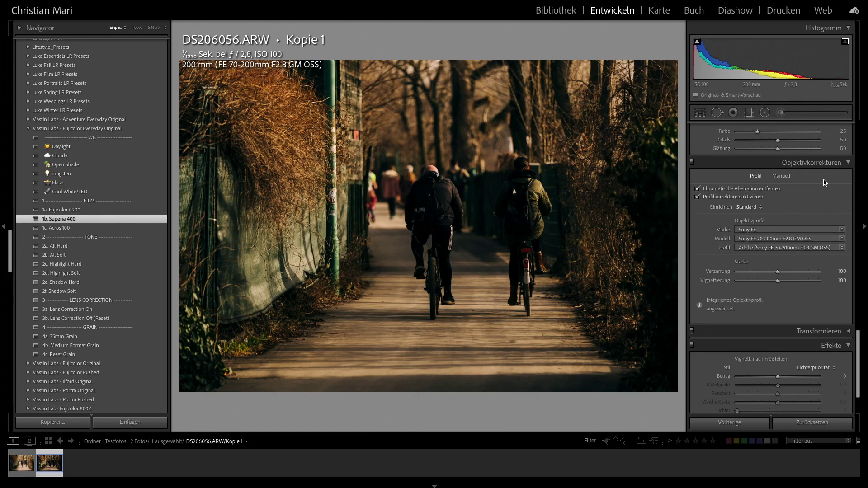
left_click(848, 164)
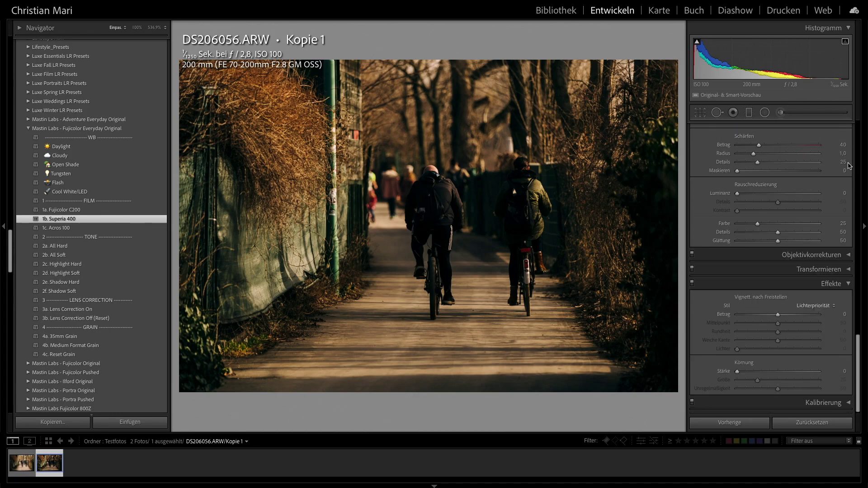
scroll(836, 193, "up", 5)
scroll(836, 193, "up", 5)
scroll(836, 193, "down", 1)
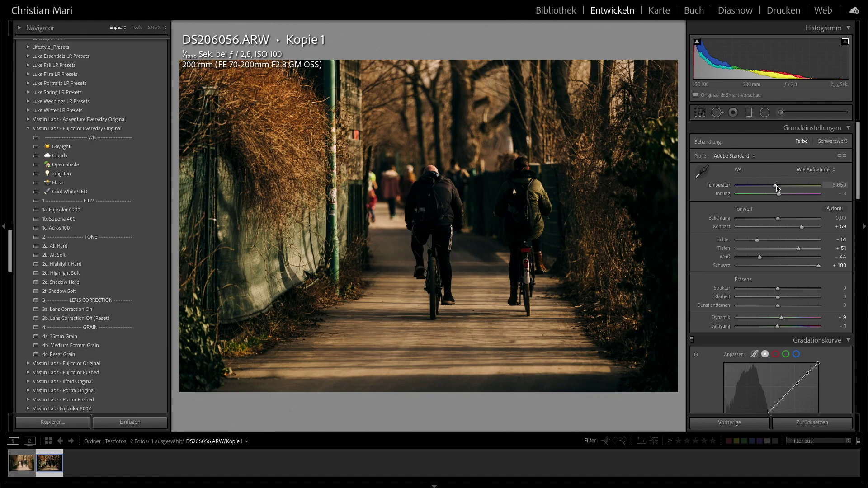
Step: Raise exposure to about +0.66 and warm the white balance temperature to 7035
left_click_drag(777, 219, 784, 222)
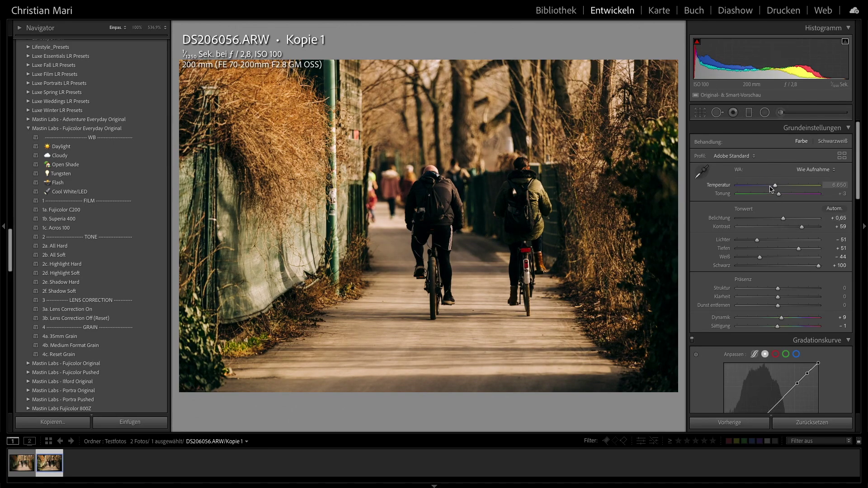
left_click_drag(775, 186, 764, 188)
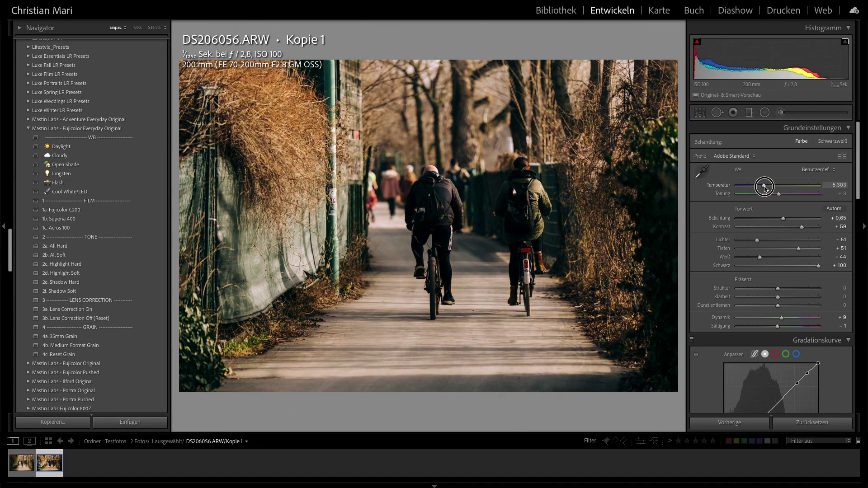
mouse_move(763, 188)
left_mouse_down()
mouse_move(751, 190)
mouse_move(800, 189)
mouse_move(779, 190)
left_mouse_up()
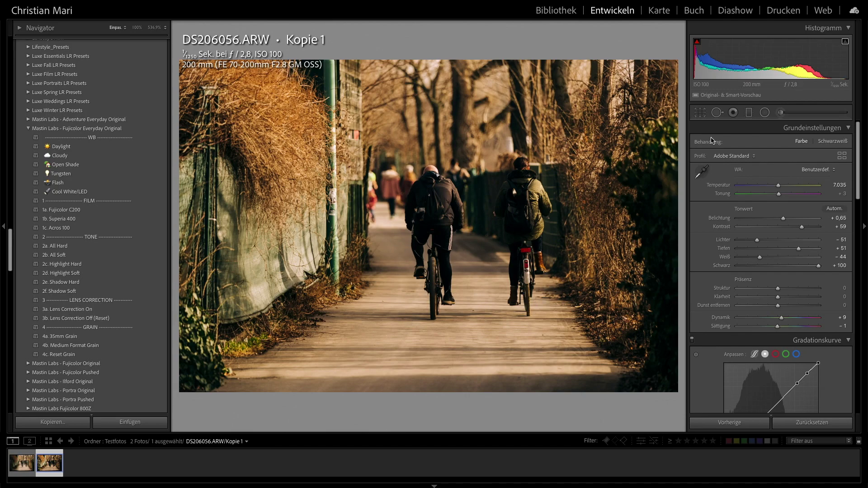
Step: Draw a graduated filter across the left side and set its exposure to -1.24
key("m")
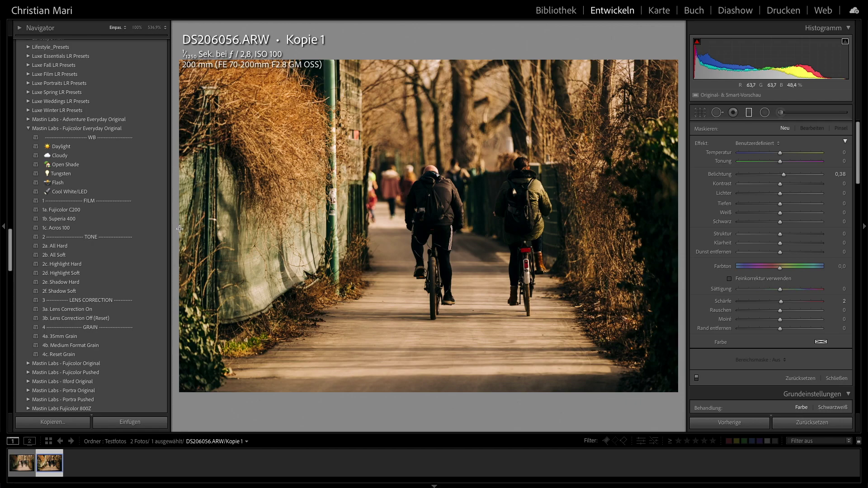
left_click_drag(180, 228, 369, 226)
left_click_drag(784, 174, 766, 174)
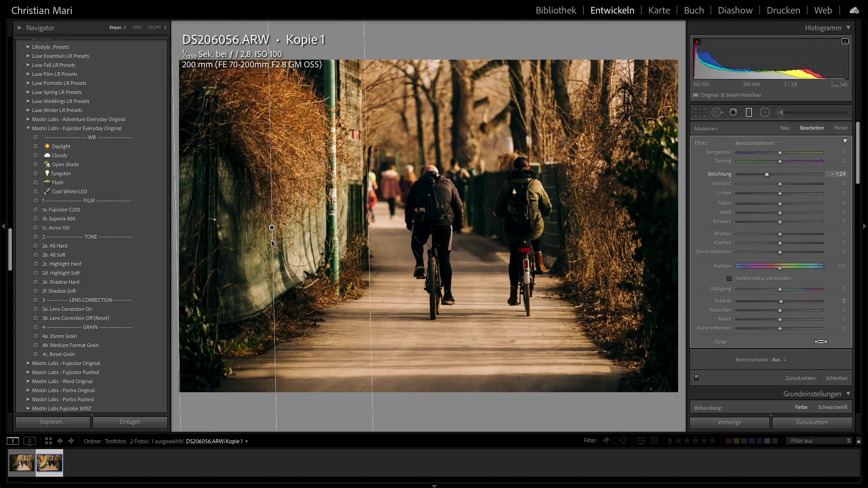
Step: Widen, shift and tilt the gradient to follow the fence, then apply it and toggle to compare
left_click_drag(176, 244, 239, 246)
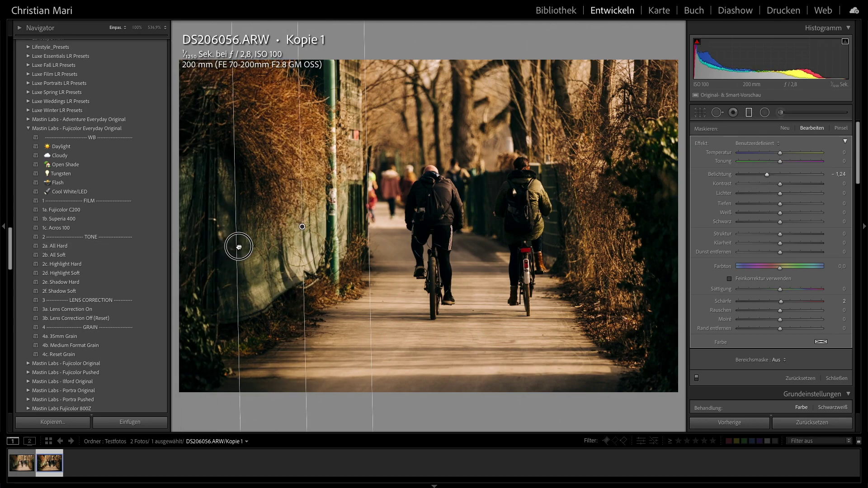
left_click_drag(302, 226, 323, 226)
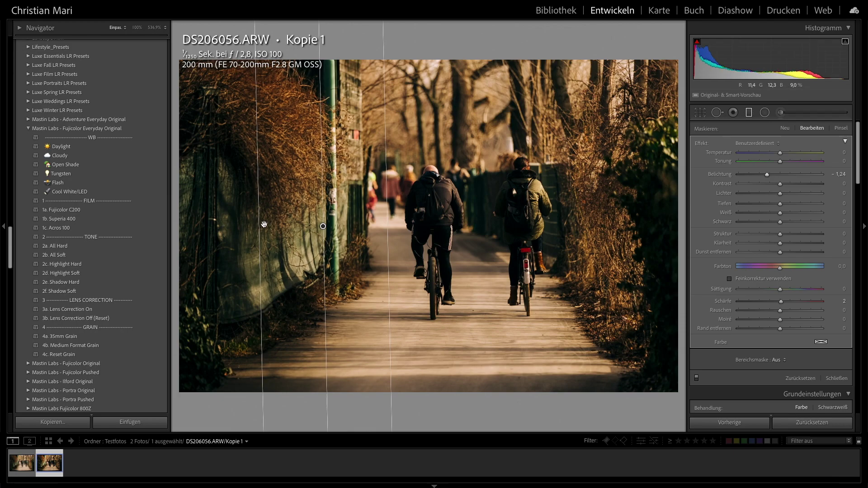
left_click_drag(264, 224, 281, 226)
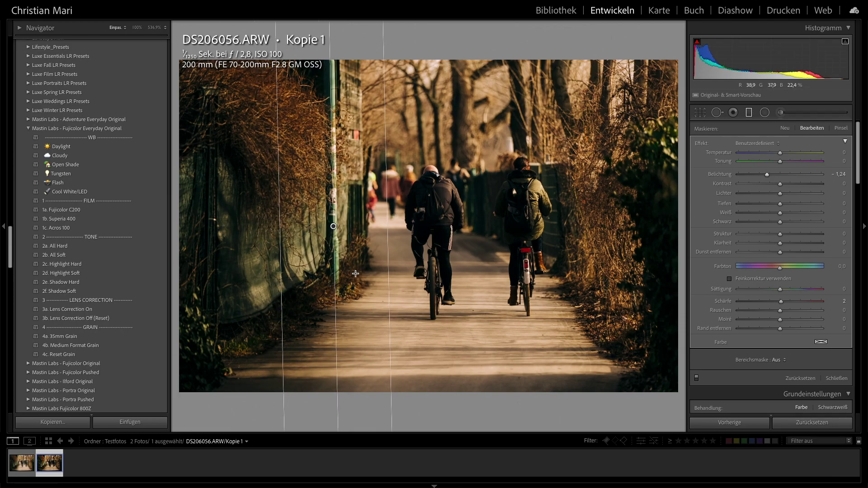
left_click_drag(342, 313, 348, 310)
left_click_drag(333, 227, 321, 229)
key("Return")
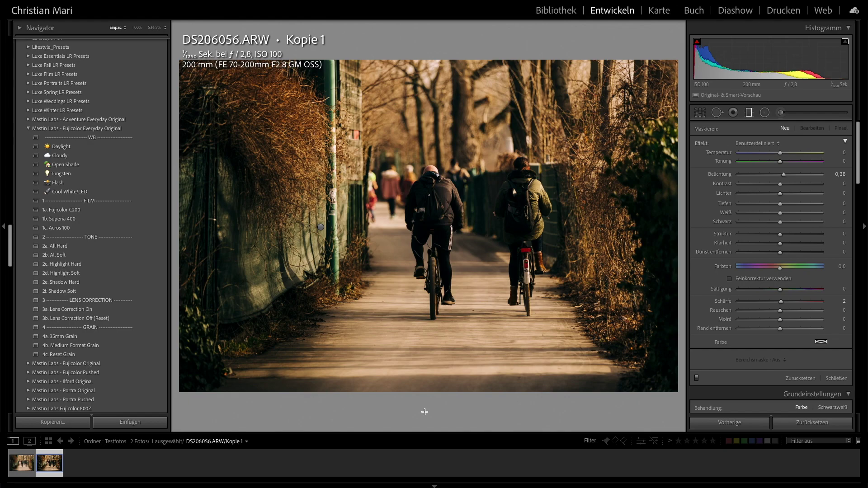
left_click(697, 378)
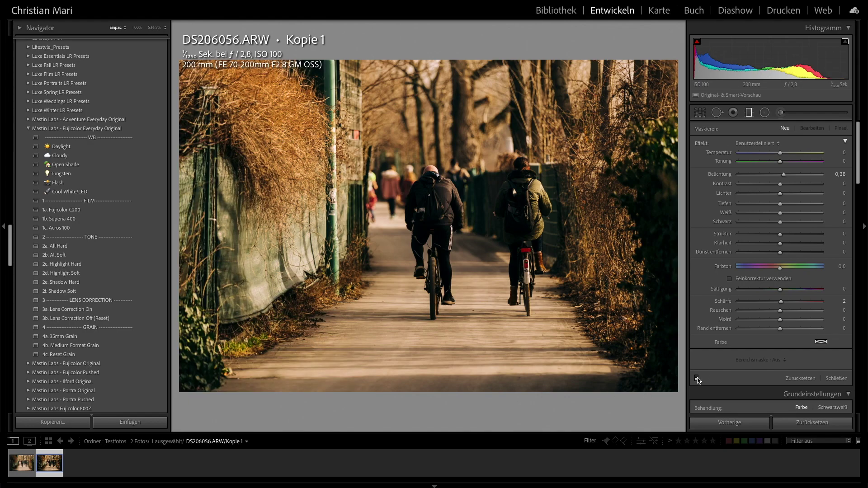
Step: Add a second gradient over the right-hand hedge at -0.88 exposure, shift it left, compare, and close masking
left_click(696, 378)
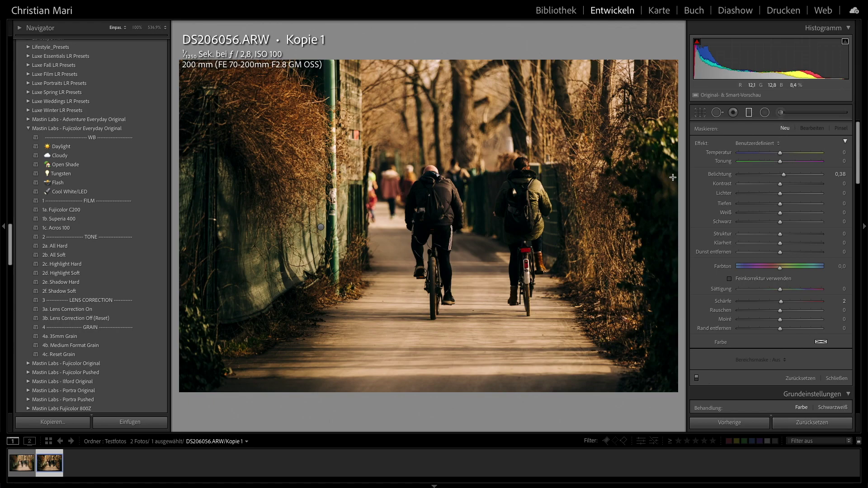
left_click_drag(678, 174, 565, 185)
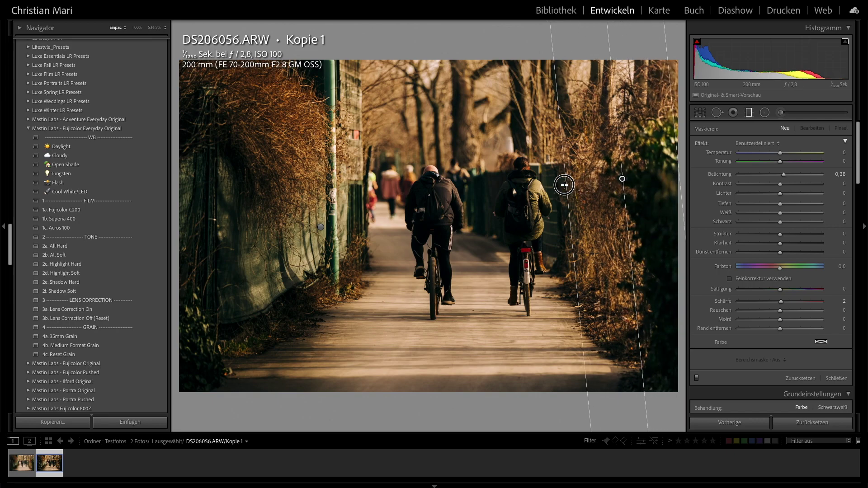
left_click_drag(783, 174, 770, 176)
left_click_drag(676, 179, 646, 178)
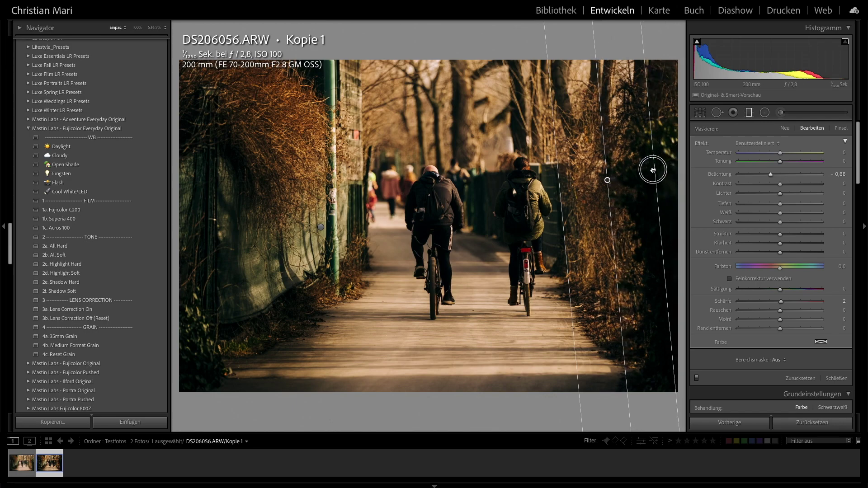
left_click_drag(595, 183, 582, 186)
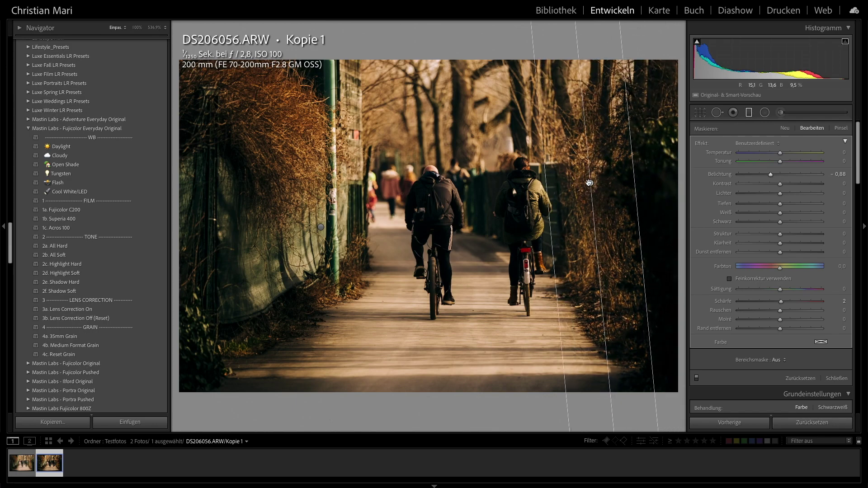
left_click(696, 378)
left_click(696, 378)
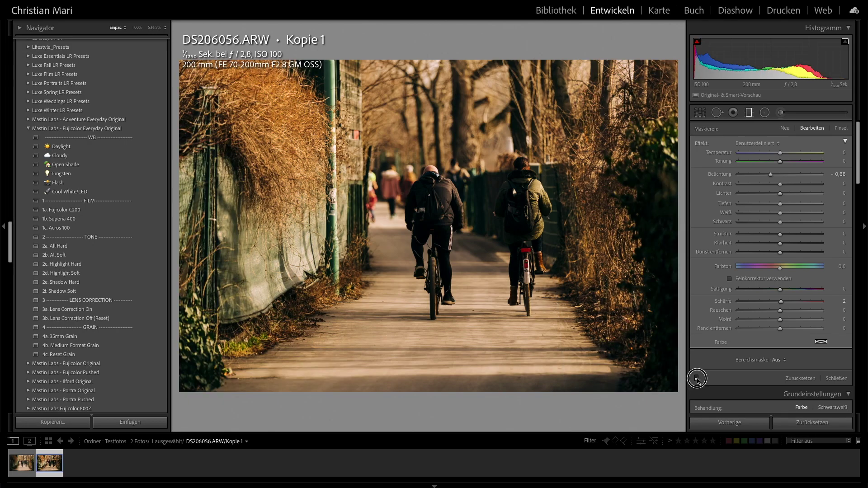
left_click(835, 379)
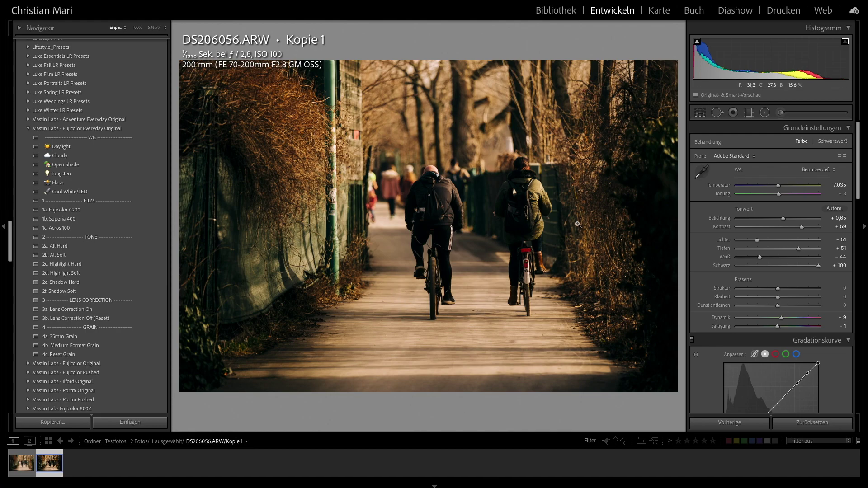
Step: Draw a radial filter around the two cyclists and set its shadows to 39
left_click(764, 113)
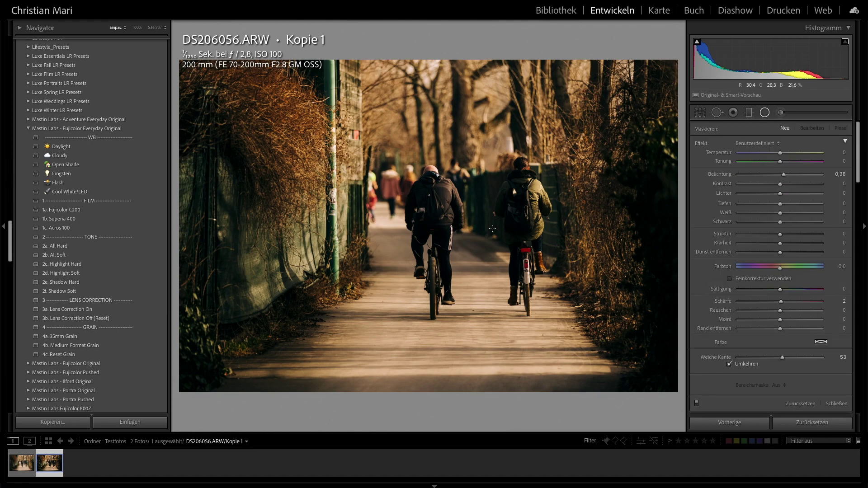
left_click_drag(479, 223, 585, 350)
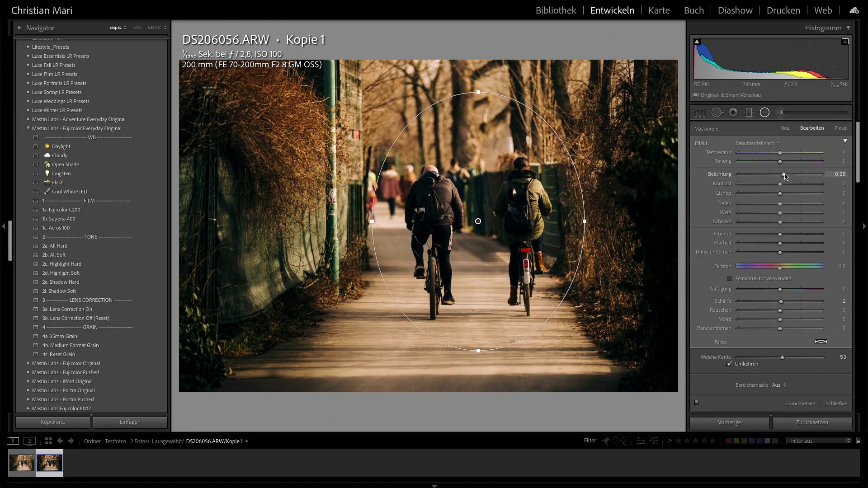
left_click(780, 205)
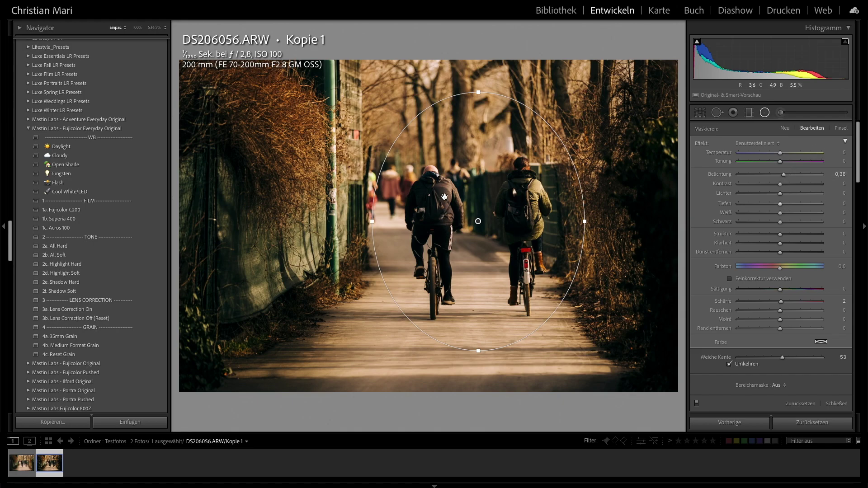
left_click(780, 206)
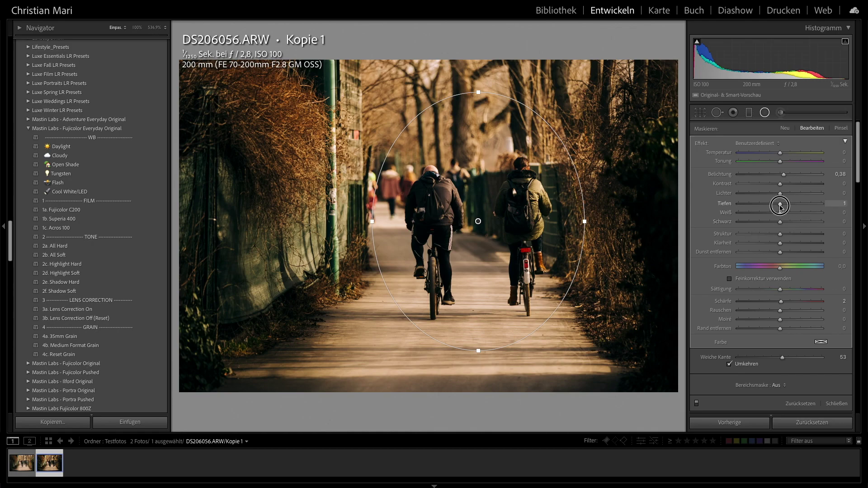
mouse_move(779, 206)
left_mouse_down()
mouse_move(812, 206)
mouse_move(795, 211)
left_mouse_up()
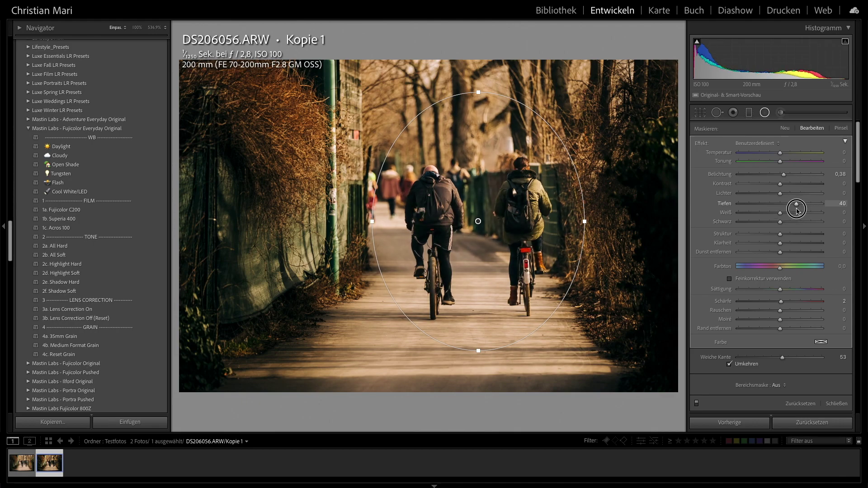
left_click(783, 174)
Step: Reposition and shrink the ellipse into a circle over the cyclists, then leave masking
mouse_move(479, 229)
left_mouse_down()
mouse_move(377, 249)
mouse_move(515, 230)
left_mouse_up()
left_click_drag(469, 107, 469, 124)
left_click_drag(469, 235, 476, 232)
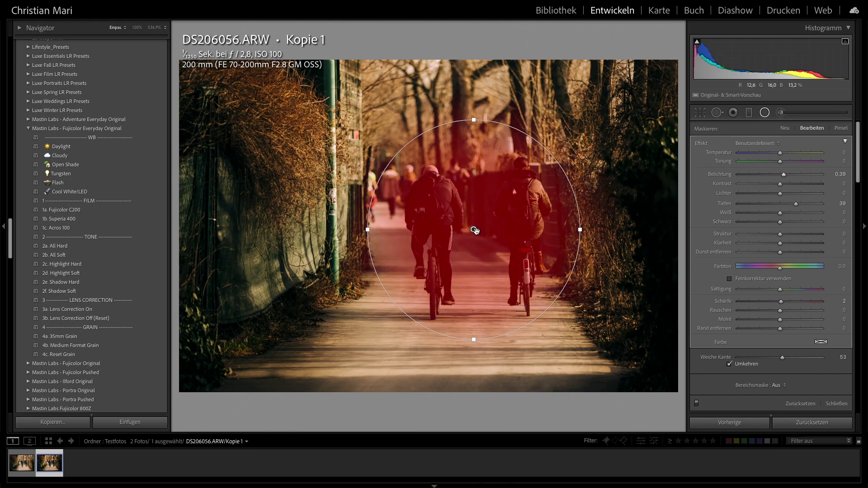
left_click(502, 279)
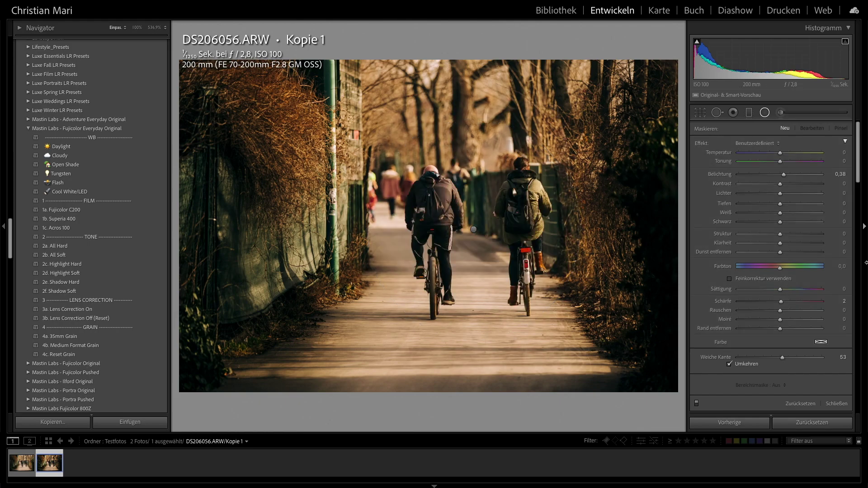
left_click(836, 403)
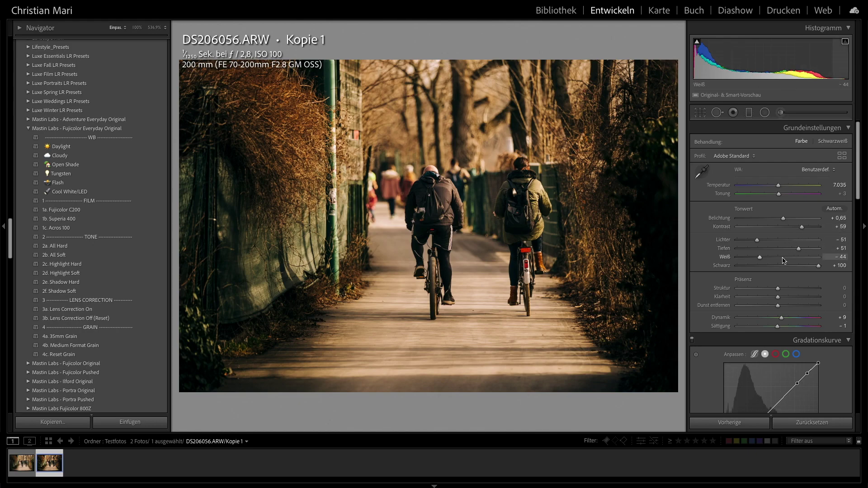
Step: Try texture values zoomed to 100% on the cyclist, settle at +11, and zoom back to fit
scroll(795, 276, "down", 1)
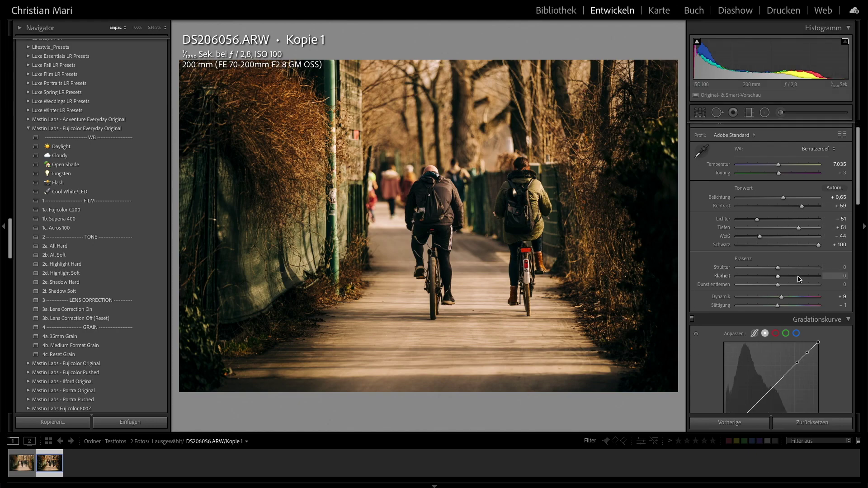
scroll(797, 279, "down", 1)
left_click_drag(777, 238, 779, 239)
left_click(455, 215)
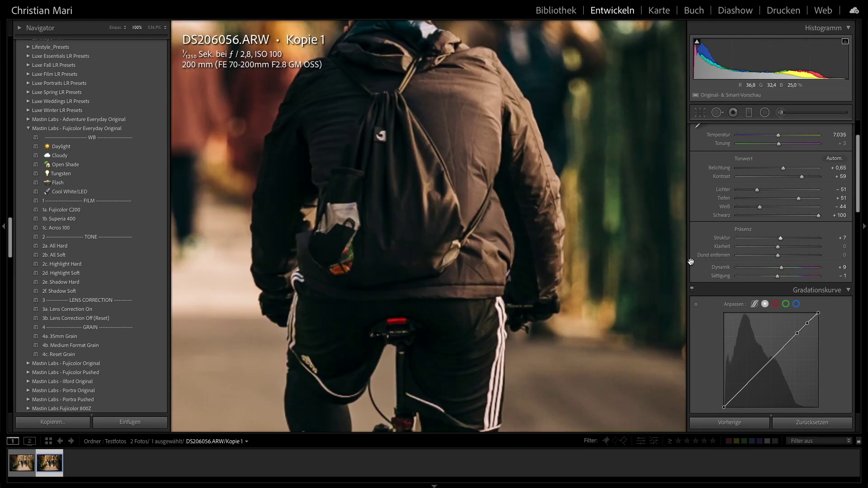
left_click_drag(780, 238, 833, 237)
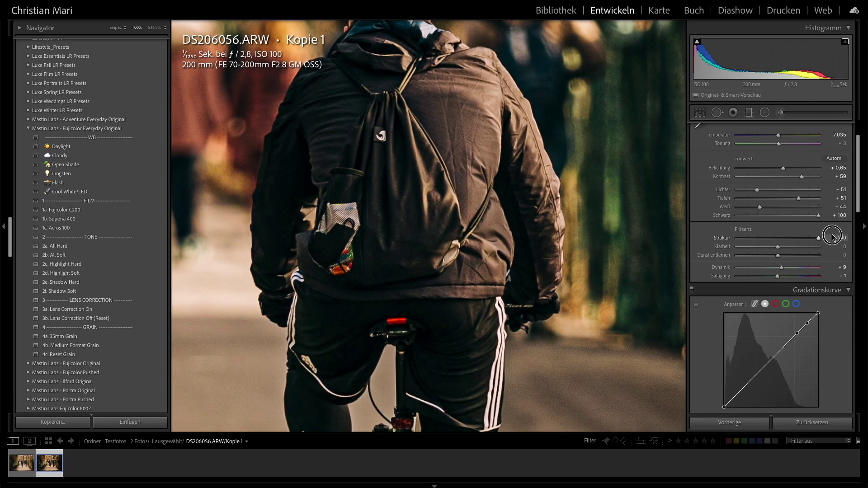
left_click_drag(833, 237, 822, 236)
left_click_drag(822, 239, 782, 241)
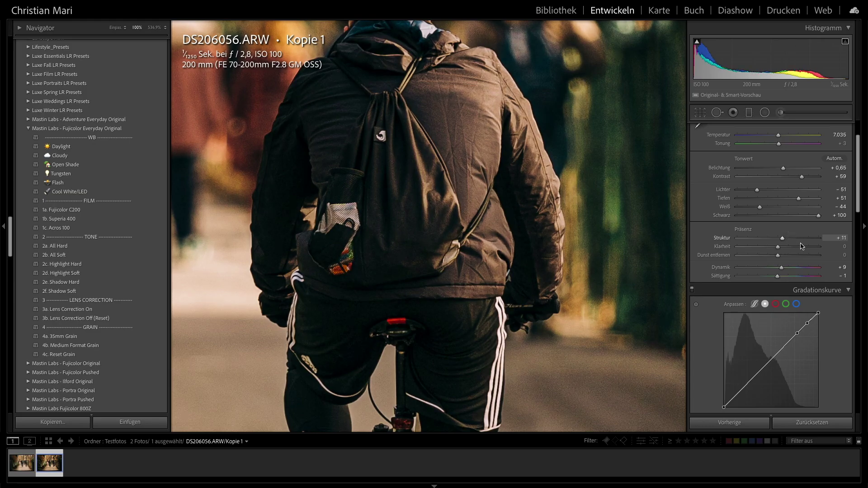
left_click(545, 223)
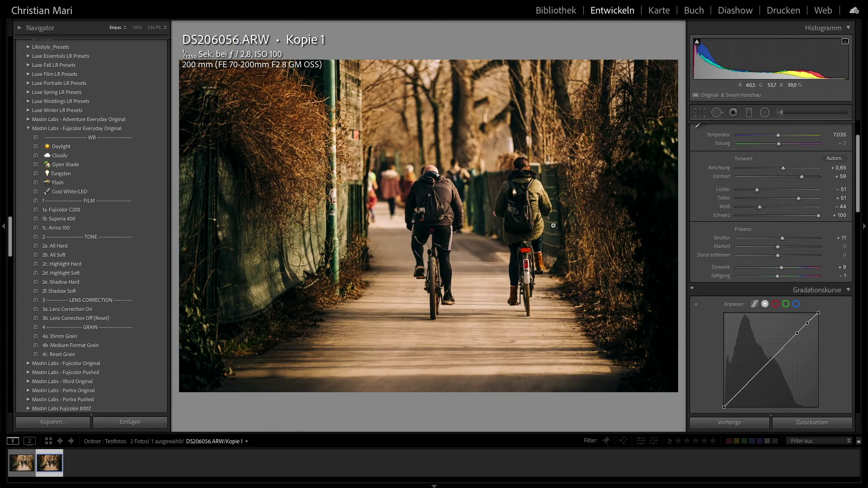
Step: Scroll down to the Detail panel and aim the sharpening preview at the jacket fabric
scroll(807, 272, "down", 2)
scroll(795, 249, "down", 2)
scroll(786, 226, "down", 1)
scroll(839, 247, "down", 2)
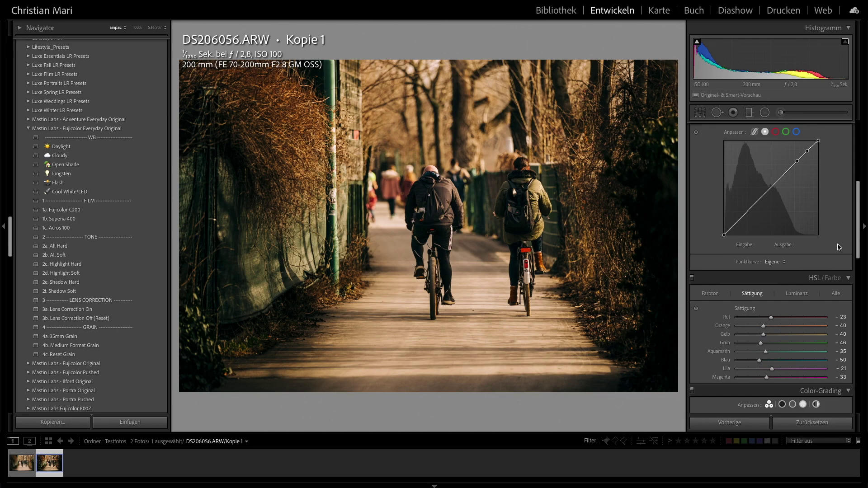
scroll(832, 241, "down", 3)
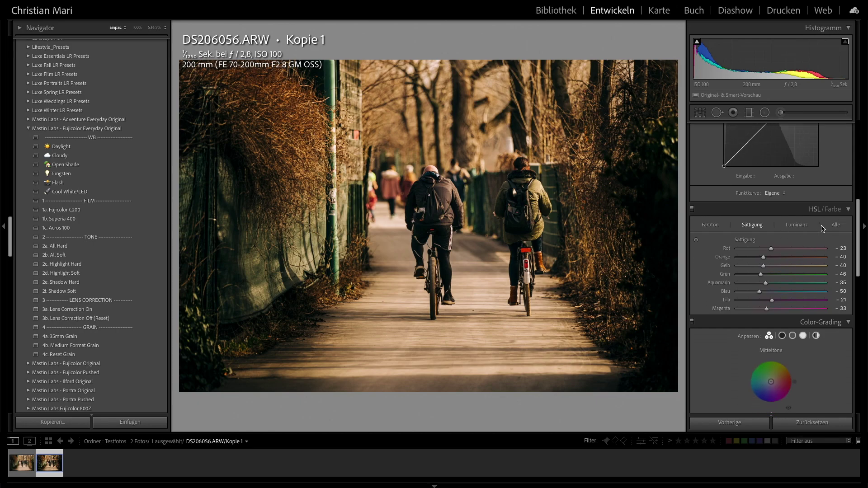
scroll(822, 228, "down", 1)
scroll(821, 233, "down", 1)
scroll(819, 240, "down", 2)
scroll(819, 247, "down", 1)
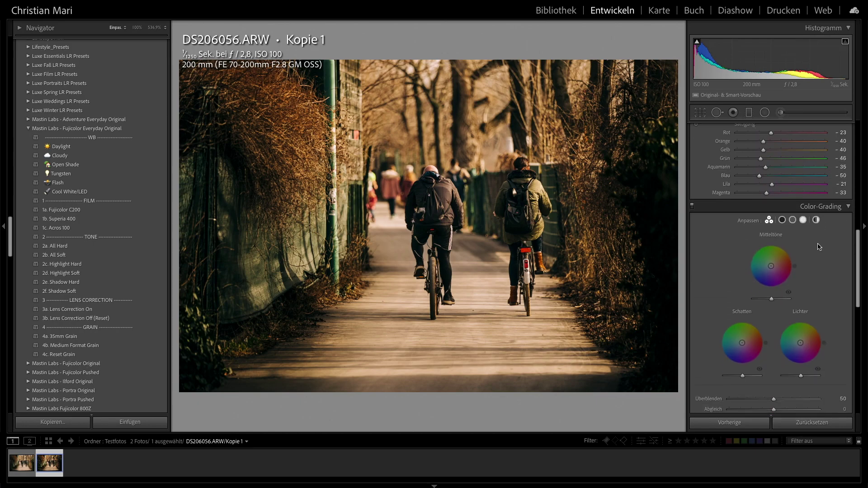
scroll(809, 251, "down", 3)
scroll(800, 256, "down", 3)
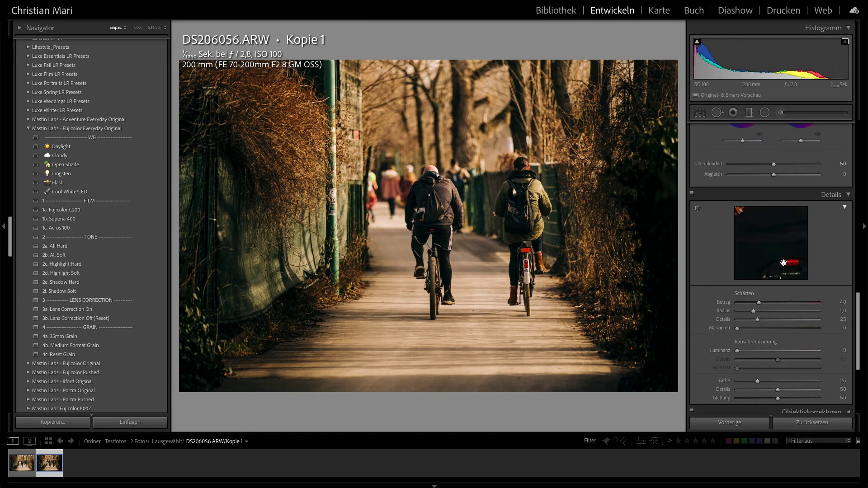
left_click(697, 208)
left_click(433, 199)
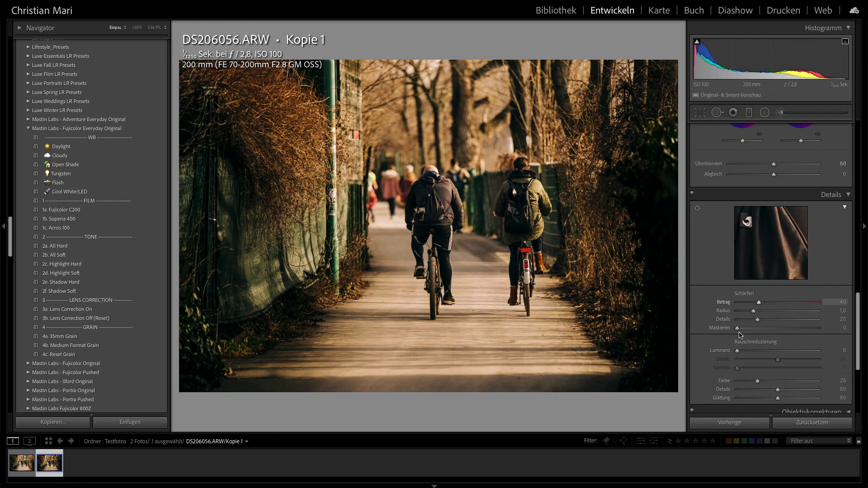
Step: Set sharpening amount to 52 and masking to 75 using the Alt mask preview
left_click(764, 306)
left_click_drag(737, 328, 742, 331)
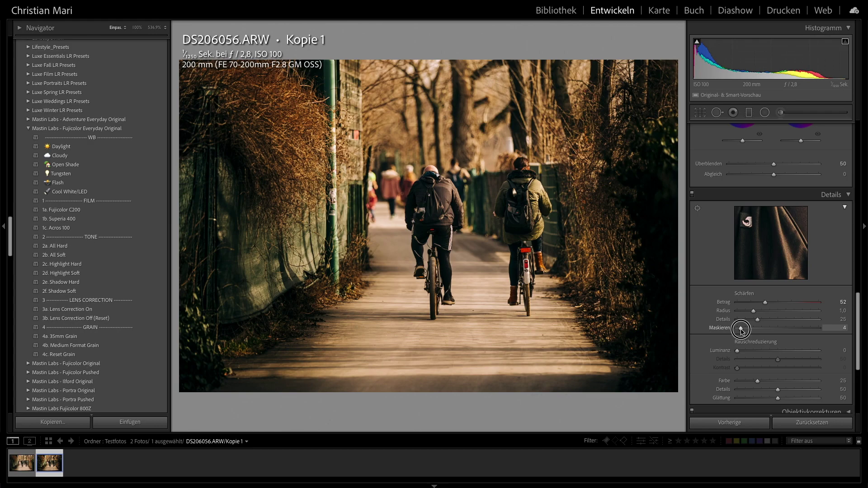
key("alt")
left_click_drag(741, 330, 799, 330)
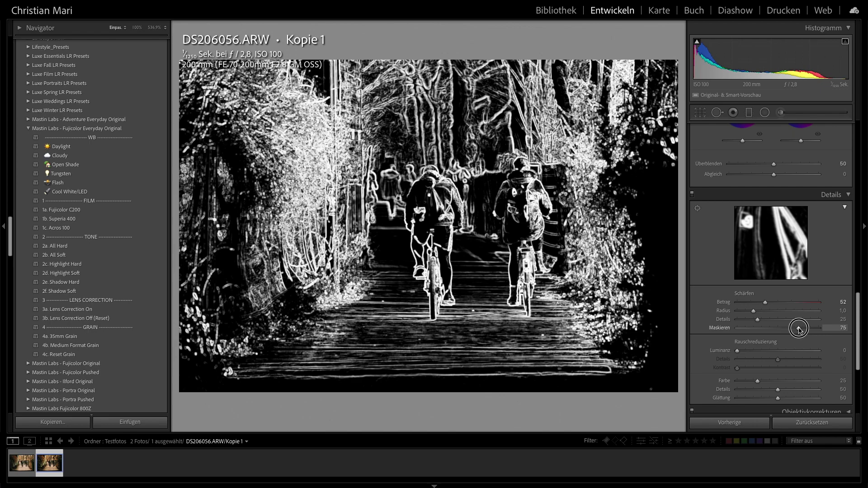
left_click_drag(799, 329, 799, 332)
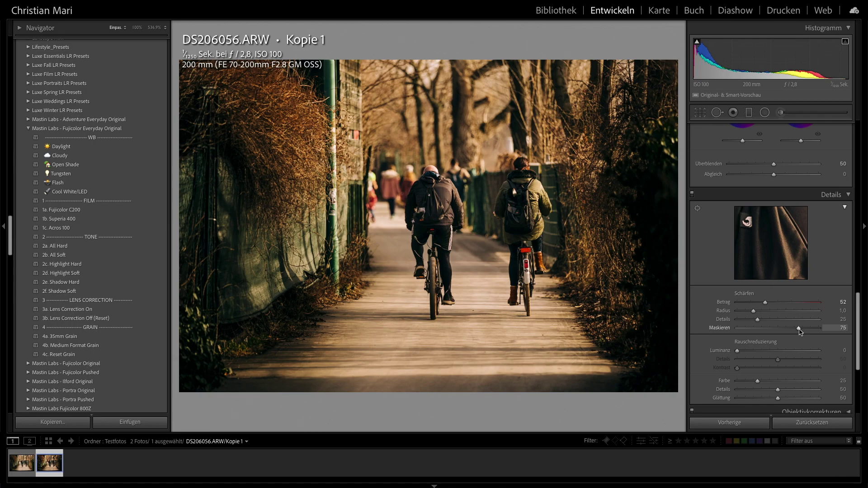
scroll(812, 332, "down", 3)
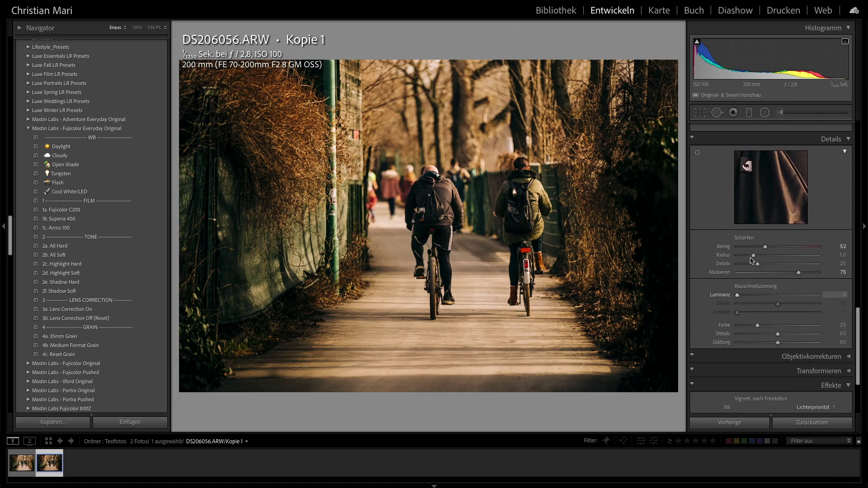
left_click_drag(737, 295, 741, 296)
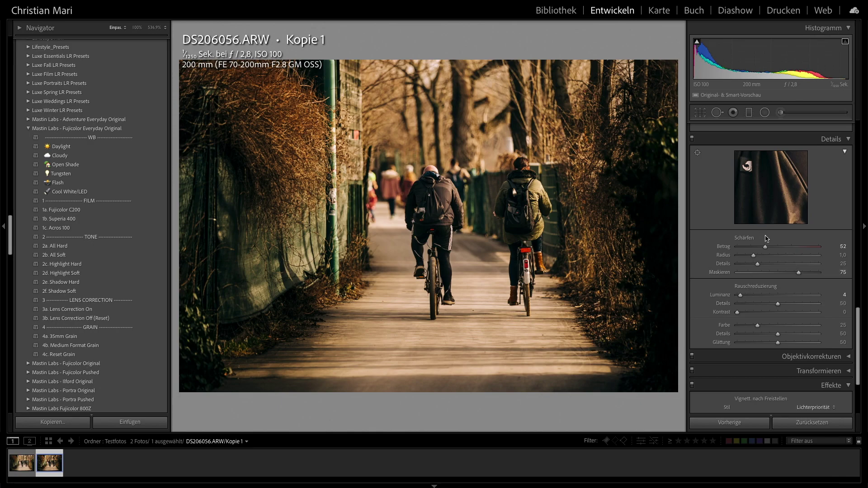
scroll(831, 306, "down", 5)
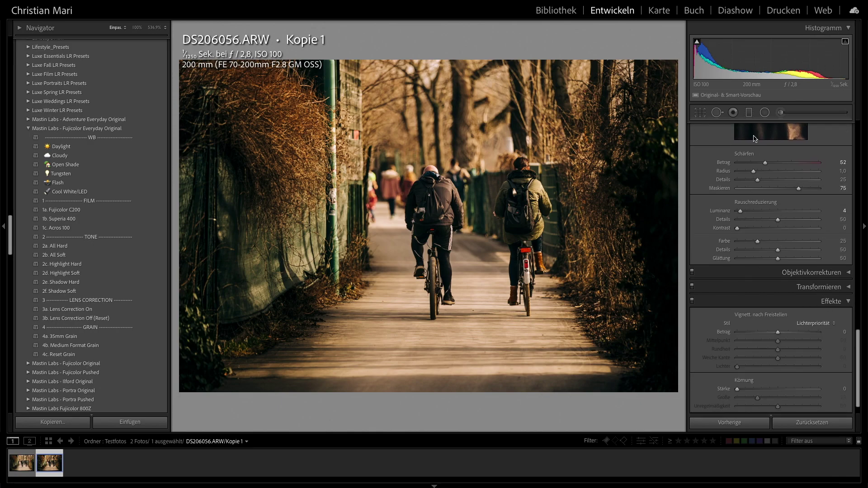
key("e")
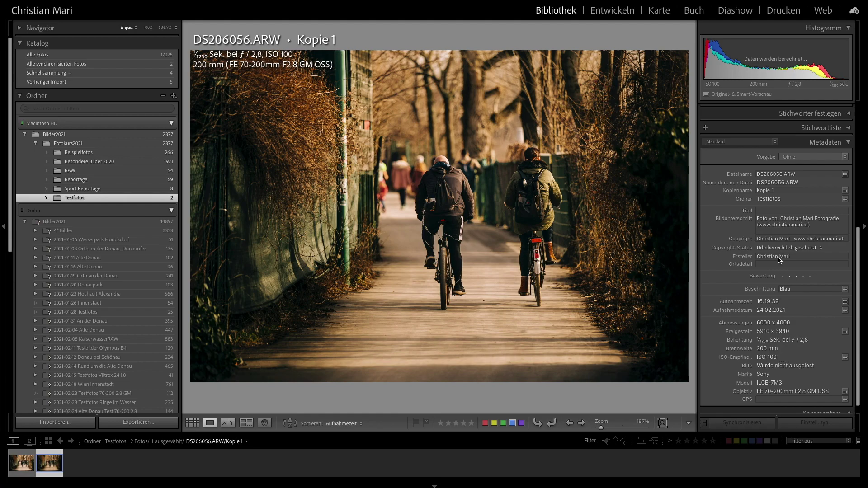
left_click(610, 11)
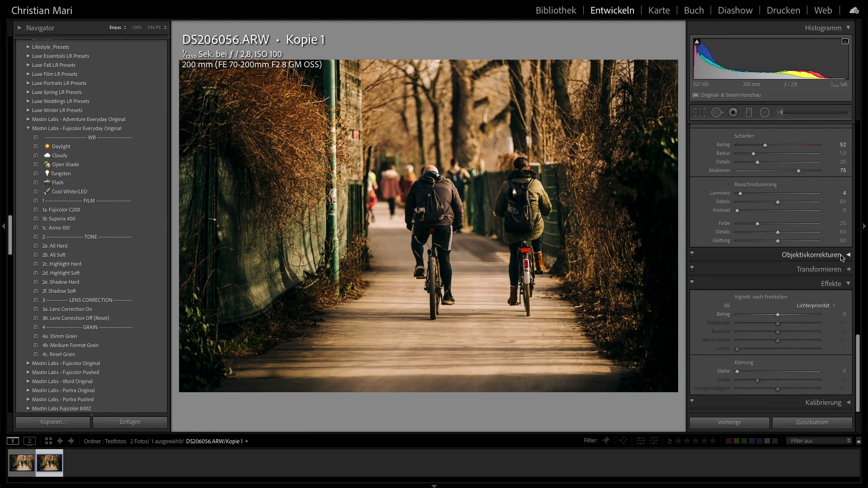
Step: Set the Effects post-crop vignette amount to -3 to darken the photo's corners slightly
left_click(839, 270)
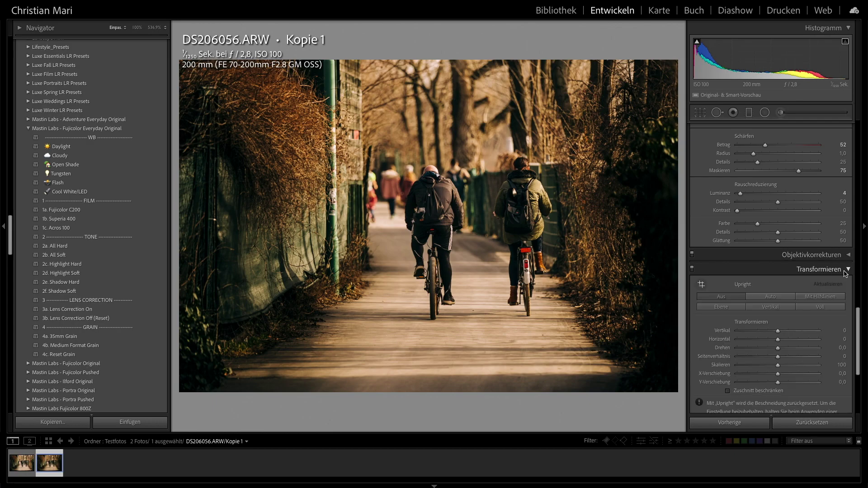
left_click(848, 271)
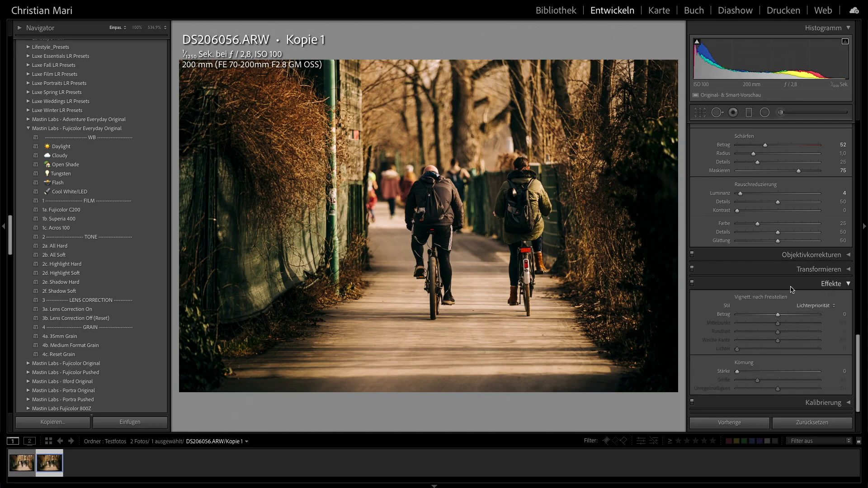
left_click_drag(777, 314, 777, 318)
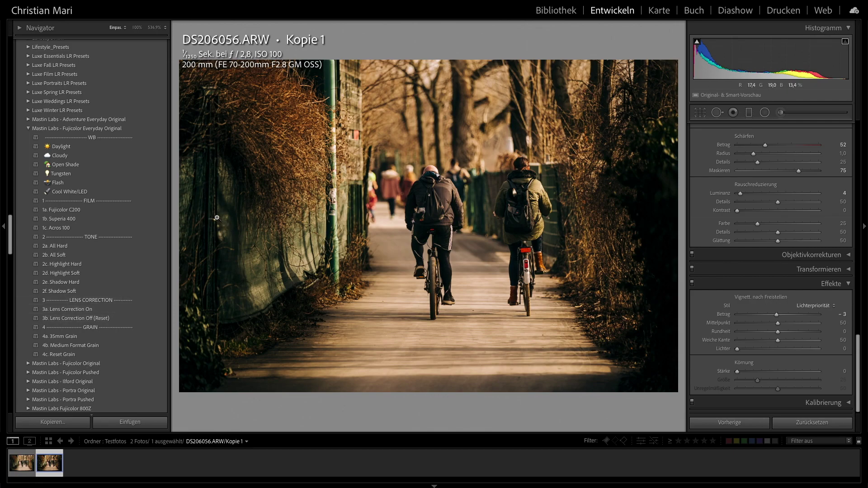
left_click(222, 228)
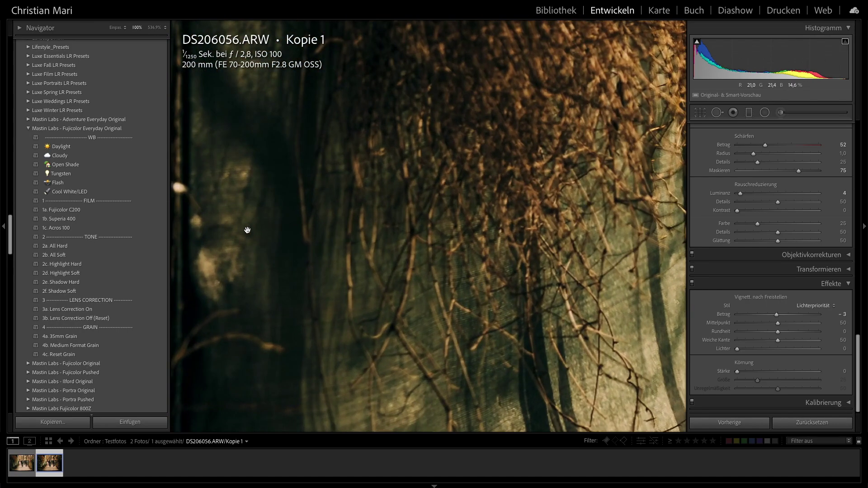
Step: Heal the bright speck in the left-side bushes with Spot Removal, then return to the full-photo view
left_click(717, 112)
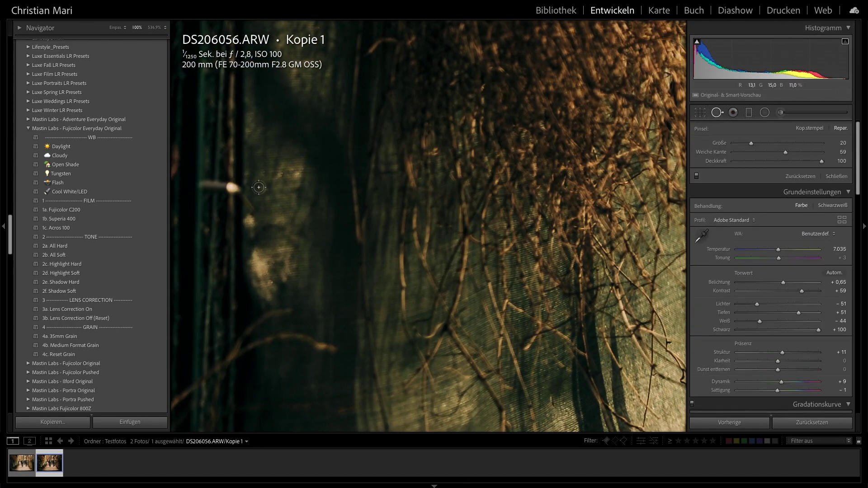
scroll(204, 183, "down", 3)
left_click_drag(204, 184, 239, 188)
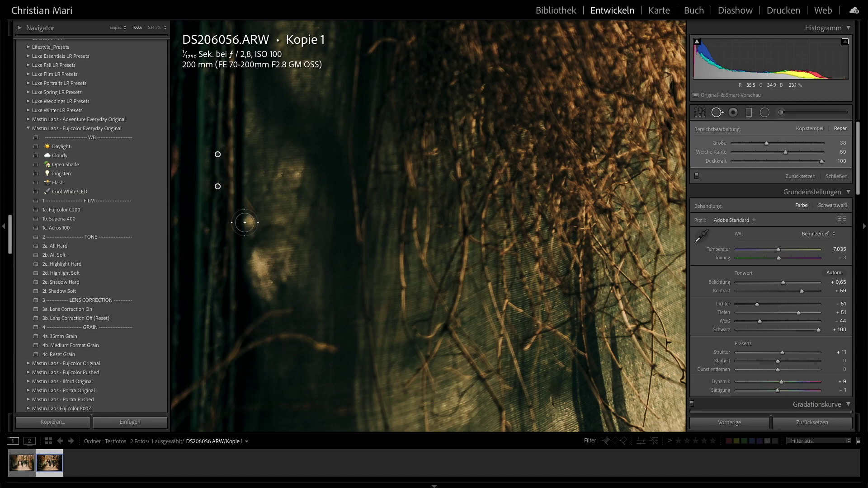
left_click(836, 176)
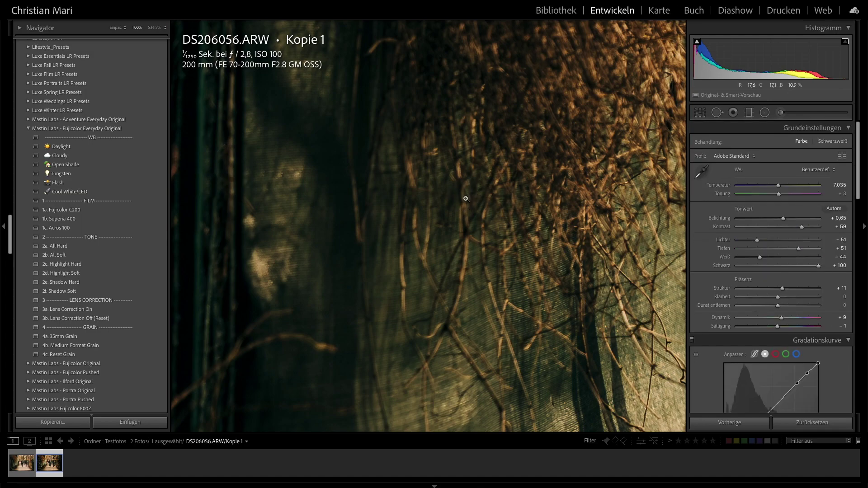
left_click(465, 198)
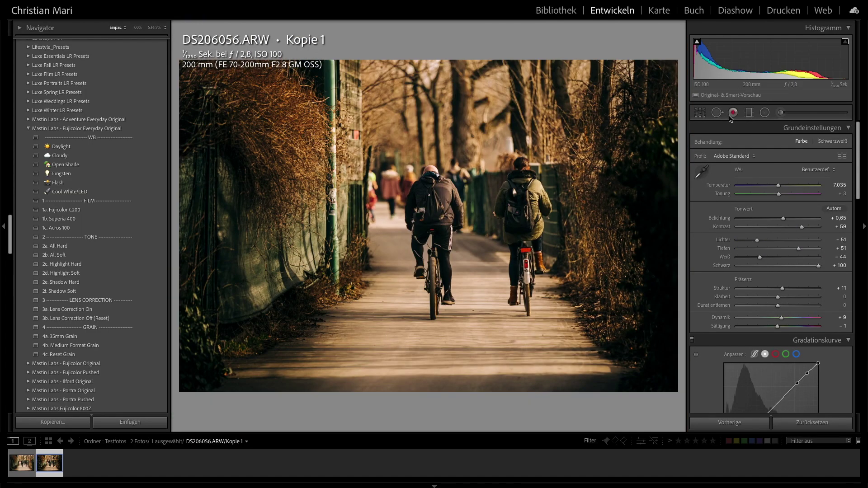
left_click(749, 113)
Step: Add a graduated filter from the bottom edge with lowered exposure to darken the path
left_click_drag(424, 396, 428, 322)
left_click_drag(783, 174, 769, 180)
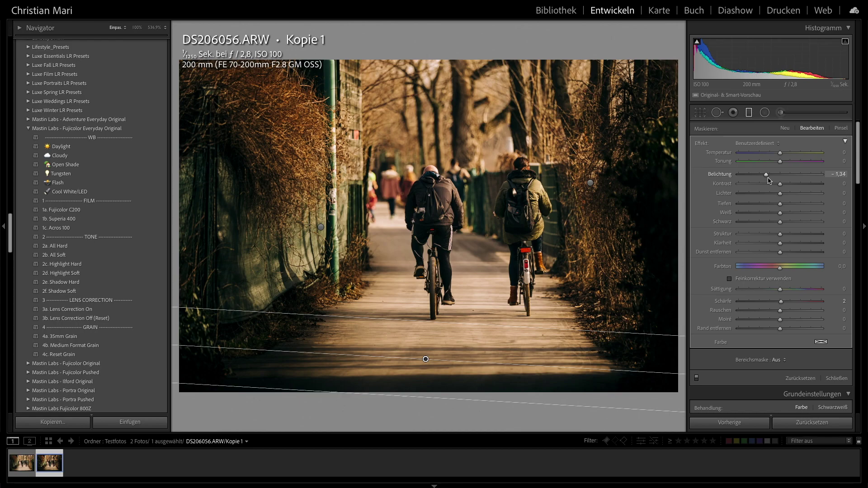
left_click(840, 378)
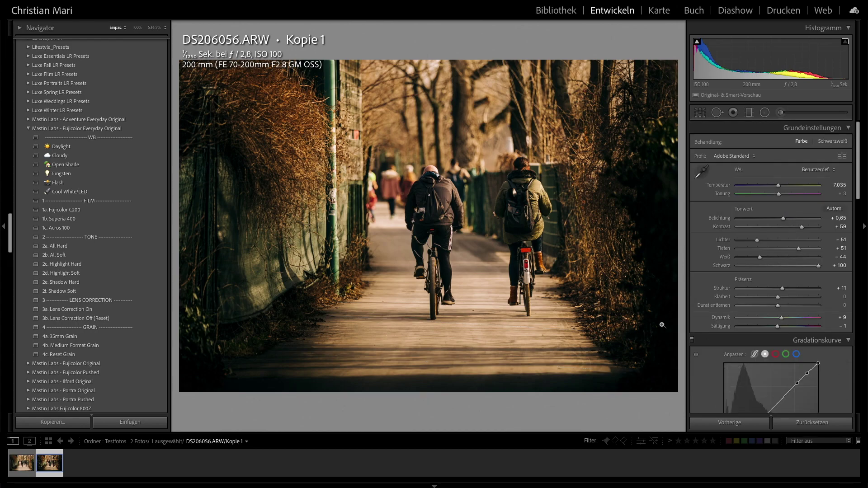
Step: Set the copy's Basic exposure to +0,95 and display the original DS206056.ARW for comparison
left_click(784, 220)
left_click_drag(783, 220, 784, 220)
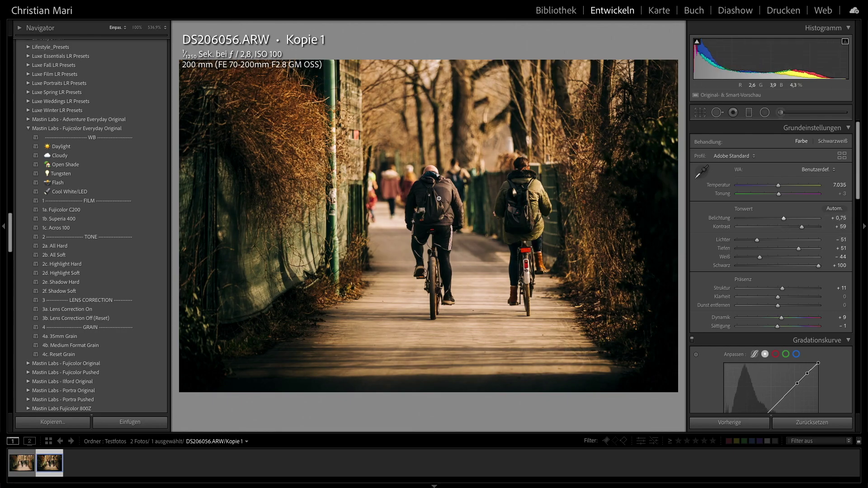
left_click_drag(783, 219, 787, 219)
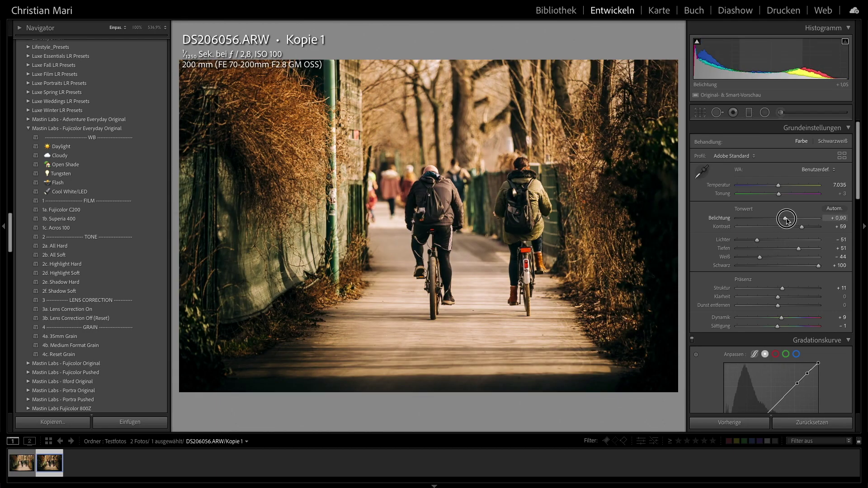
left_click_drag(787, 220, 786, 220)
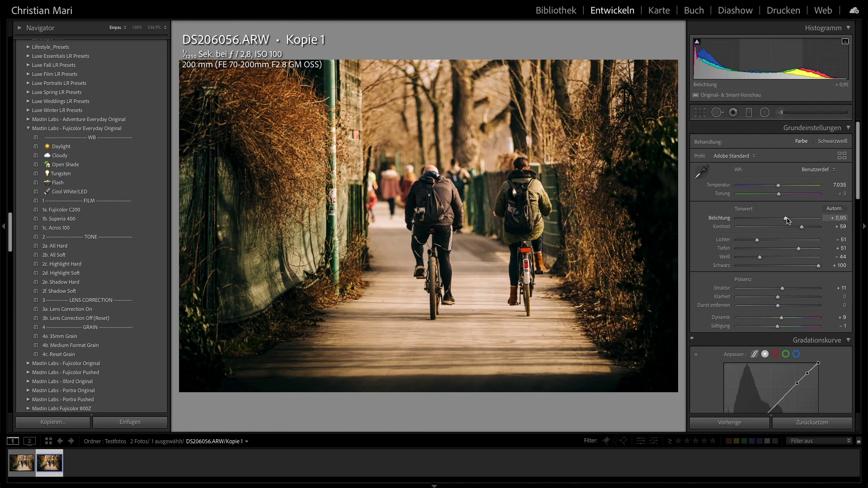
left_click(24, 464)
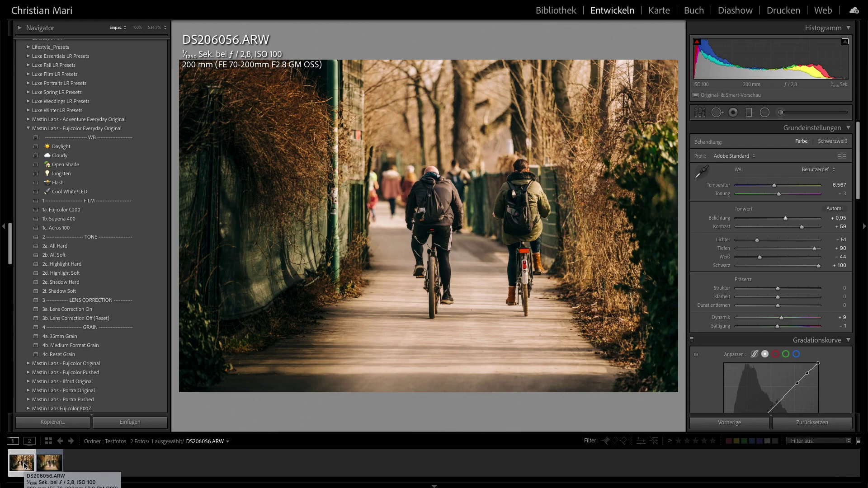
Step: Return to Kopie 1 and straighten it with a crop rotation of about -0,15°
key("Right")
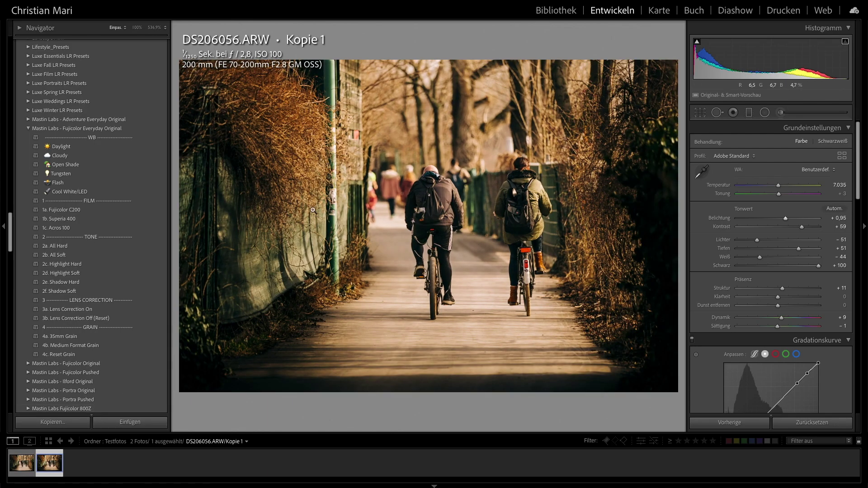
left_click(699, 112)
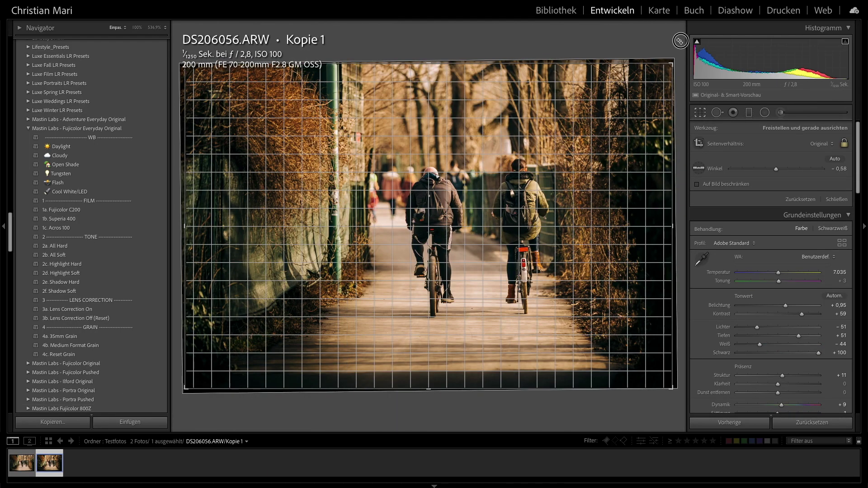
left_click_drag(679, 41, 680, 50)
key("Return")
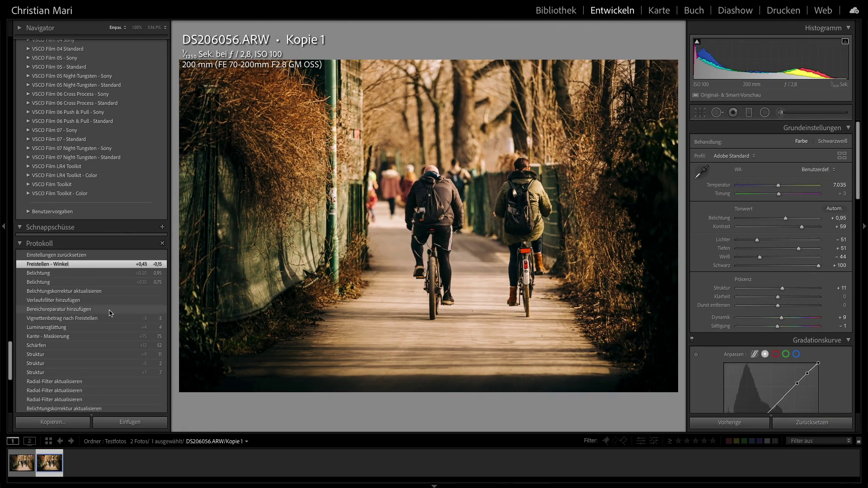
scroll(109, 312, "down", 5)
scroll(109, 325, "down", 5)
scroll(108, 343, "down", 3)
scroll(107, 343, "up", 5)
scroll(107, 316, "up", 5)
scroll(106, 294, "up", 3)
scroll(107, 292, "down", 5)
left_click(73, 244)
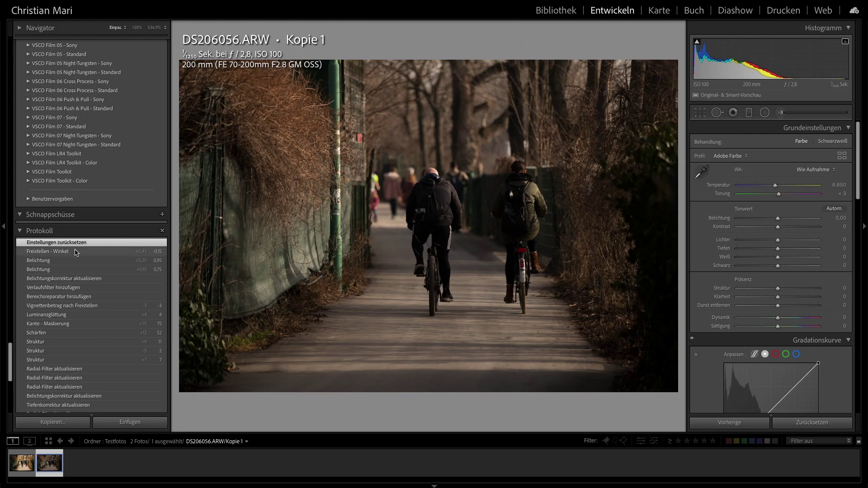
left_click(76, 251)
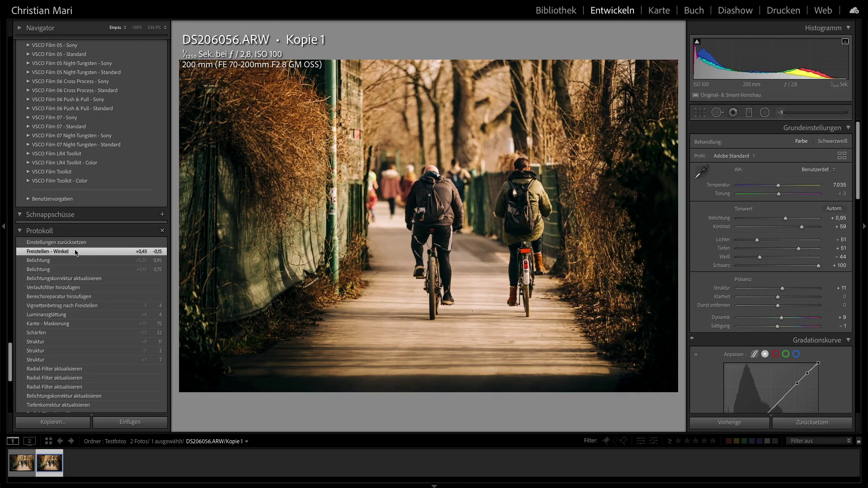
Step: Lower Kopie 1's white balance Temperatur from 7.035 to 6.322 in Grundeinstellungen
left_click_drag(779, 189, 767, 190)
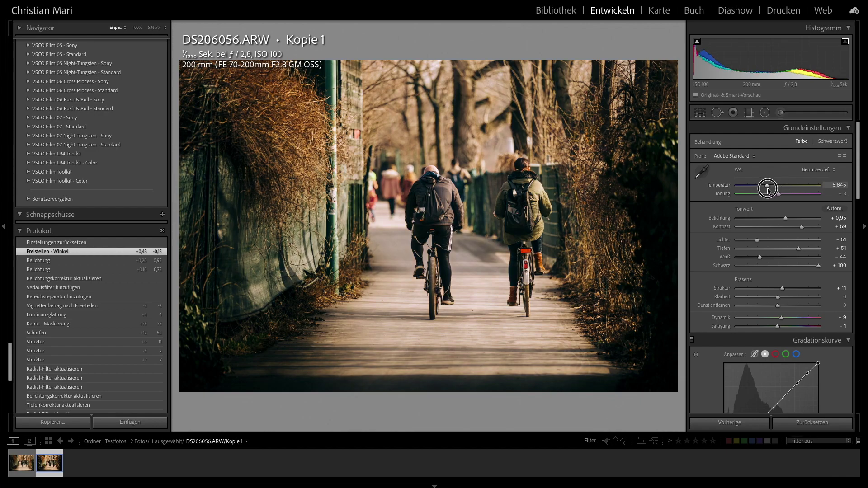
left_click_drag(767, 191, 773, 189)
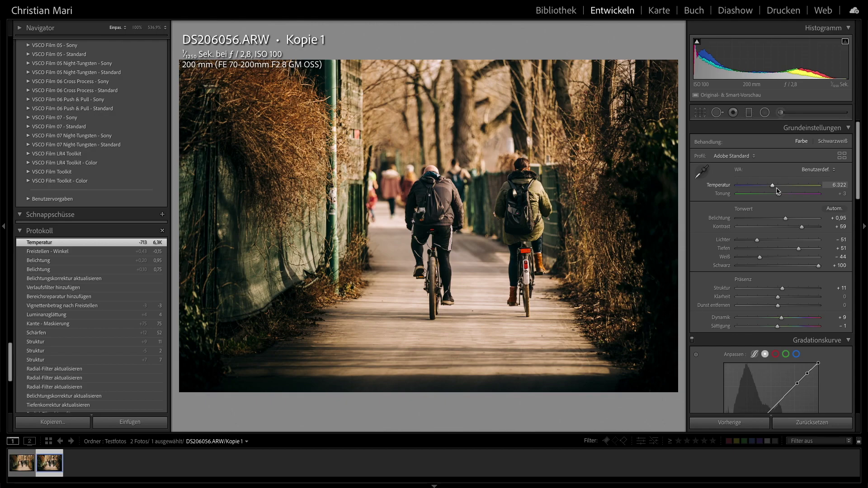
scroll(778, 185, "down", 5)
scroll(781, 177, "down", 5)
scroll(784, 168, "down", 5)
scroll(785, 164, "up", 5)
scroll(785, 164, "up", 5)
scroll(785, 164, "up", 5)
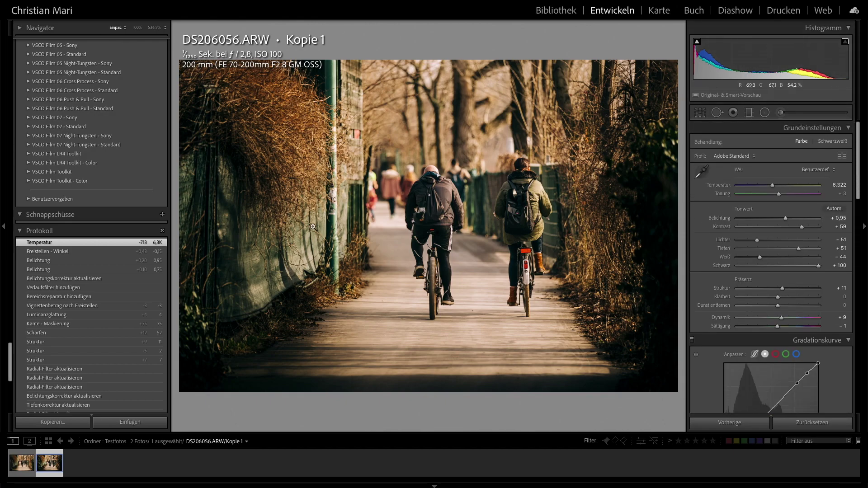